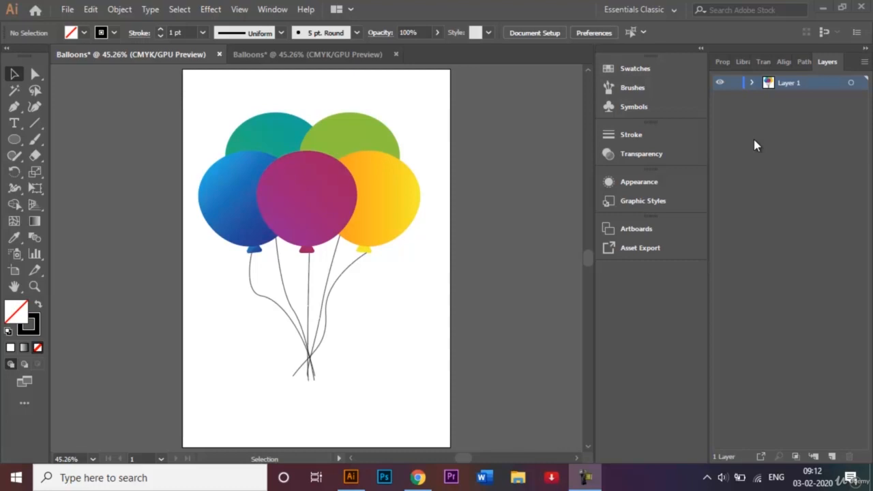
Switch to the blank Balloons document and choose the Essentials Classic workspace
{"action": "left_click", "coordinate": [249, 53]}
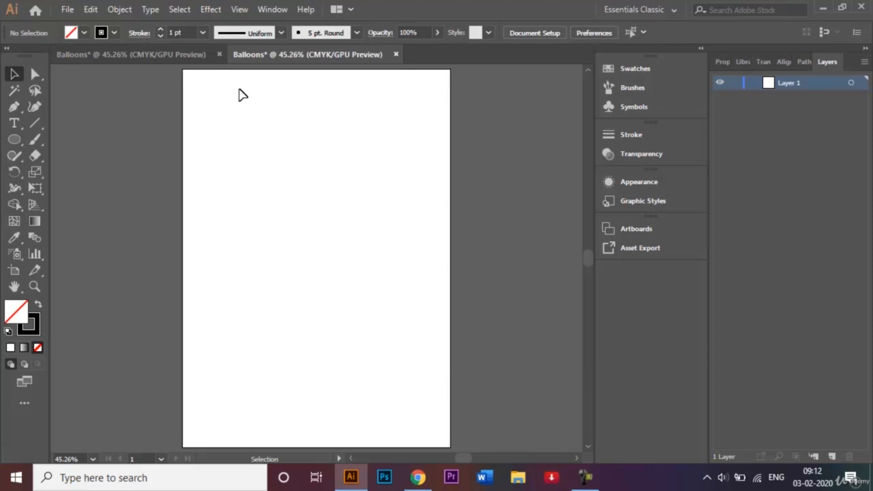
{"action": "left_click", "coordinate": [649, 10]}
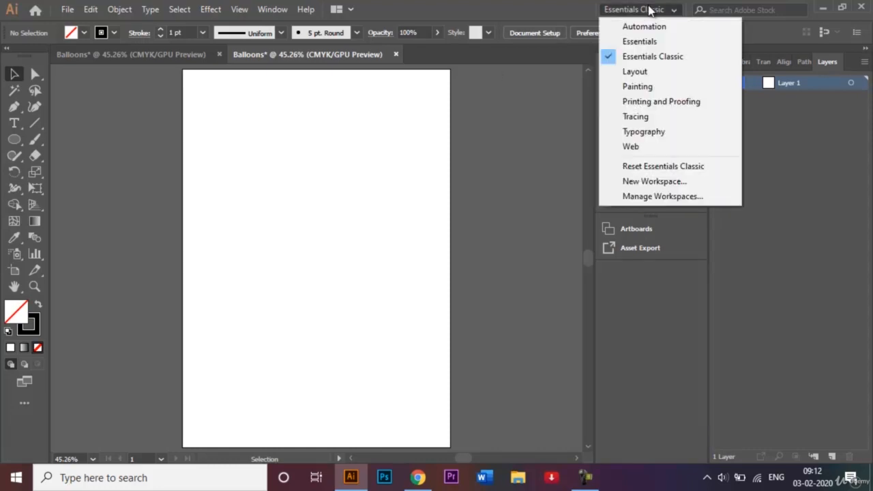
{"action": "left_click", "coordinate": [667, 62]}
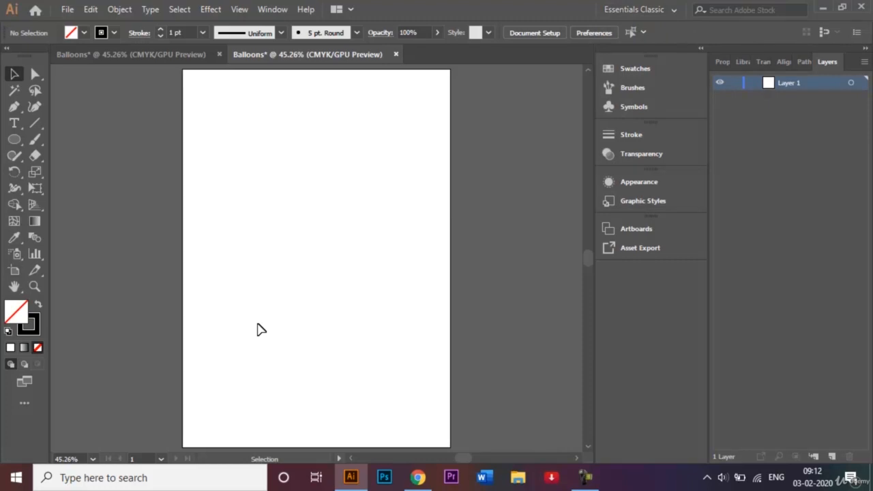
Check the finished balloon reference, then draw a circle about 60 mm in diameter in the upper middle of the blank artboard
{"action": "left_click", "coordinate": [155, 54]}
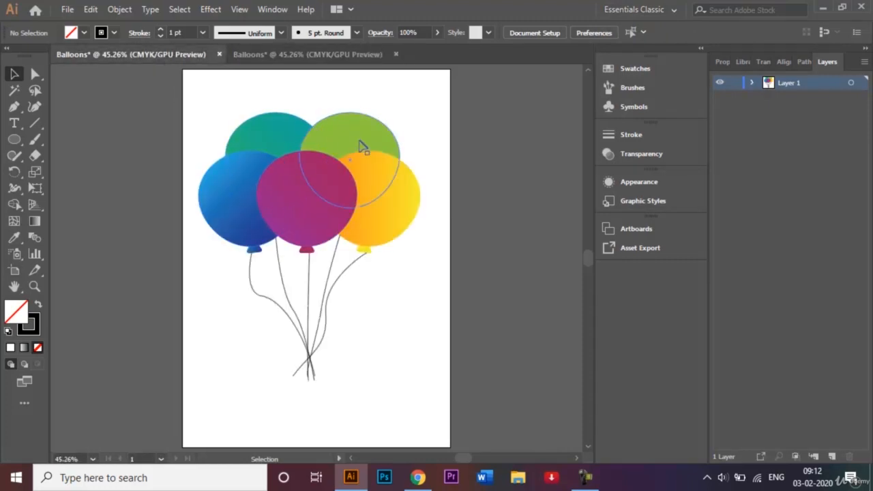
{"action": "left_click", "coordinate": [297, 60]}
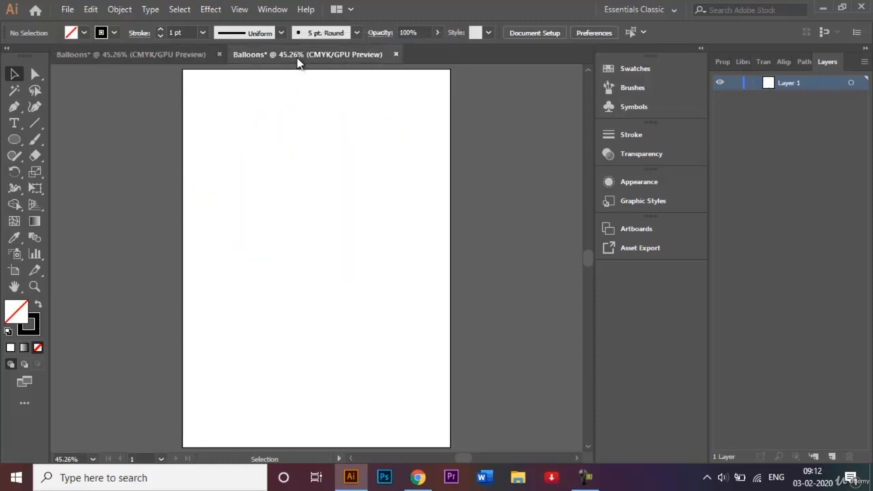
{"action": "left_click", "coordinate": [15, 142]}
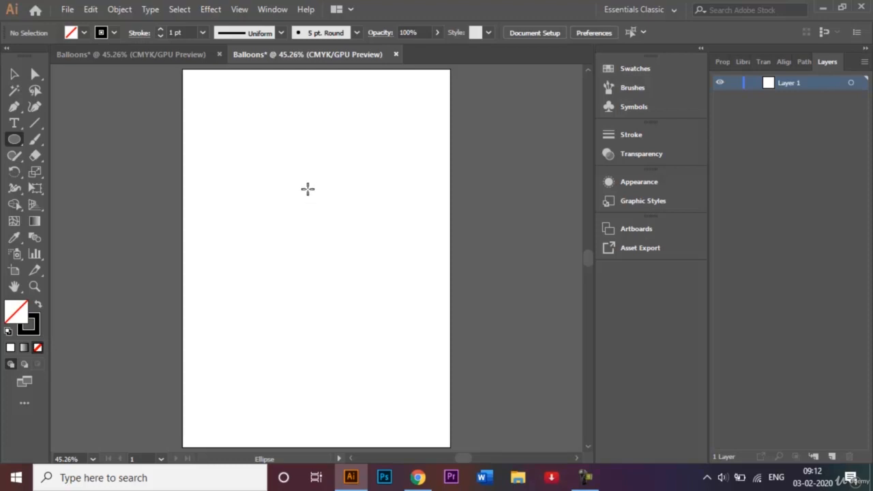
{"action": "left_click_drag", "start_coordinate": [307, 188], "coordinate": [339, 227]}
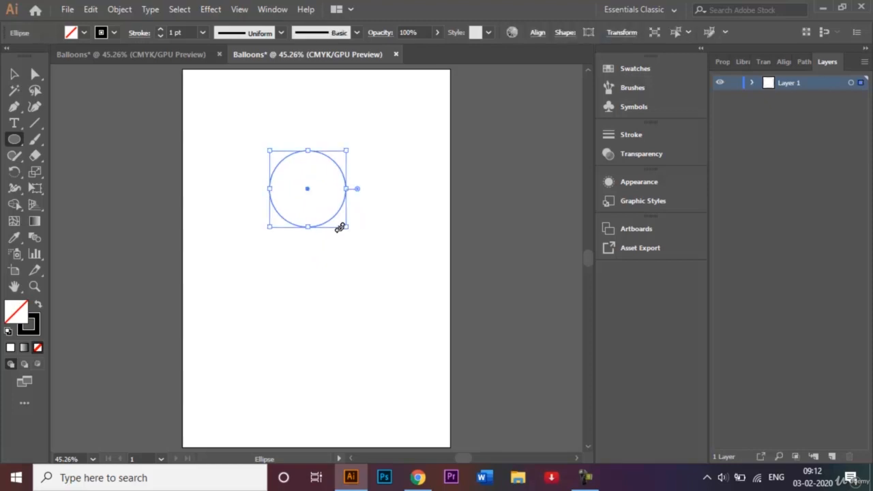
{"action": "key", "text": "ctrl+1"}
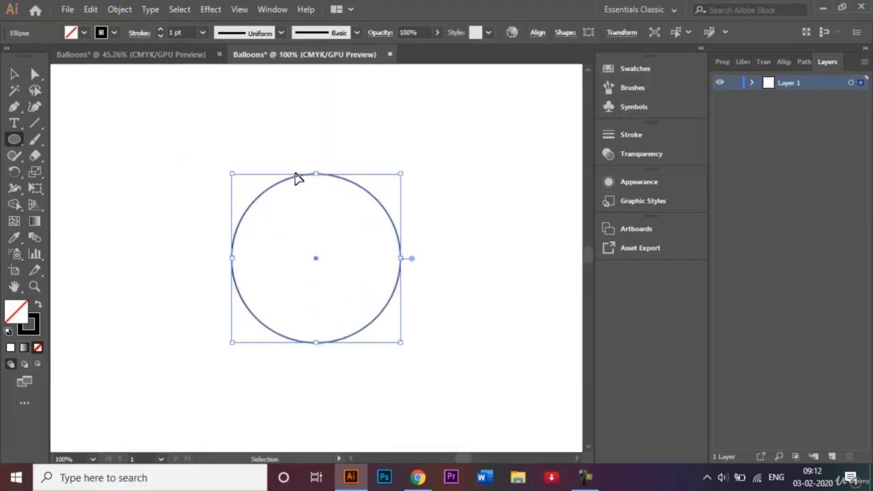
Nudge only the circle's bottom anchor point down about 4.6 mm to stretch the shape into a balloon
{"action": "left_click", "coordinate": [36, 74]}
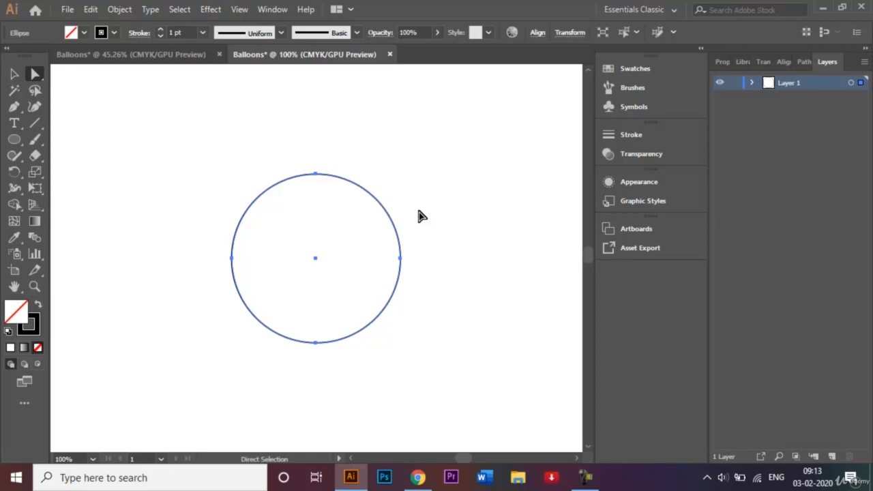
{"action": "left_click", "coordinate": [316, 343]}
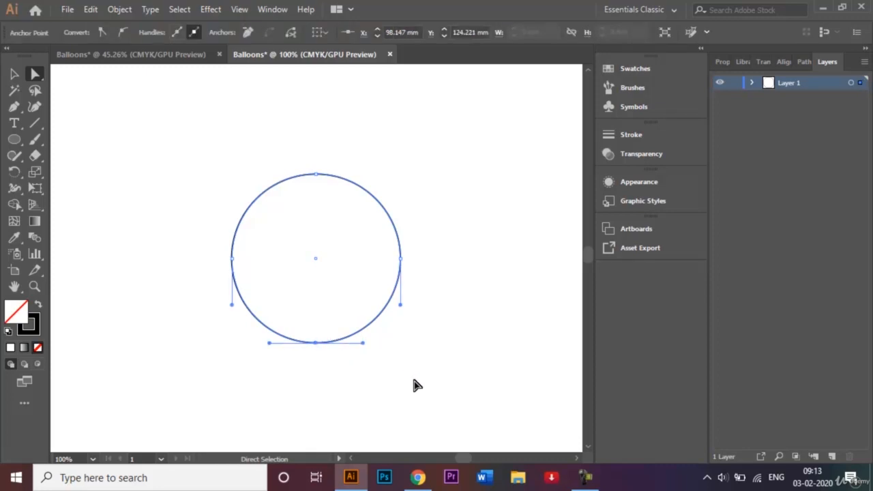
{"action": "key", "text": "Down"}
{"action": "key", "text": "Down"}
{"action": "key", "text": "Down"}
{"action": "key", "text": "Down"}
{"action": "key", "text": "Down"}
{"action": "key", "text": "Down"}
{"action": "key", "text": "Down"}
{"action": "key", "text": "Down"}
{"action": "key", "text": "Down"}
{"action": "key", "text": "Down"}
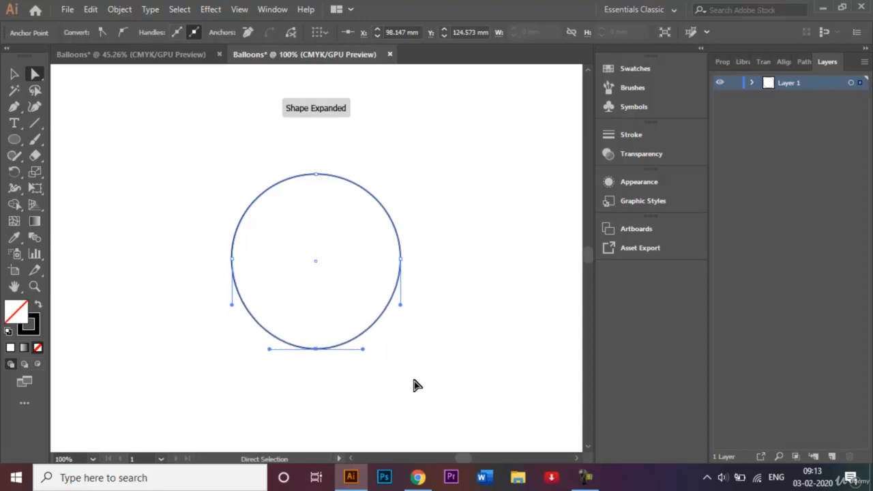
{"action": "key", "text": "Down"}
{"action": "key", "text": "Down"}
{"action": "key", "text": "Down"}
{"action": "key", "text": "Down"}
{"action": "key", "text": "Down"}
{"action": "key", "text": "Down"}
{"action": "key", "text": "Down"}
{"action": "key", "text": "Down"}
{"action": "key", "text": "Down"}
{"action": "key", "text": "Down"}
{"action": "key", "text": "Down"}
{"action": "key", "text": "Down"}
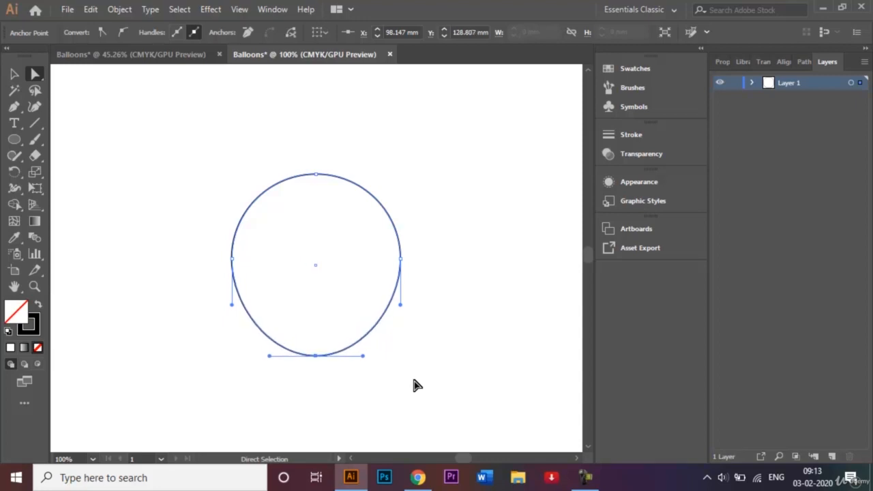
Nudge the balloon outline's top anchor point down about 1.8 mm to flatten the top slightly
{"action": "left_click", "coordinate": [315, 174]}
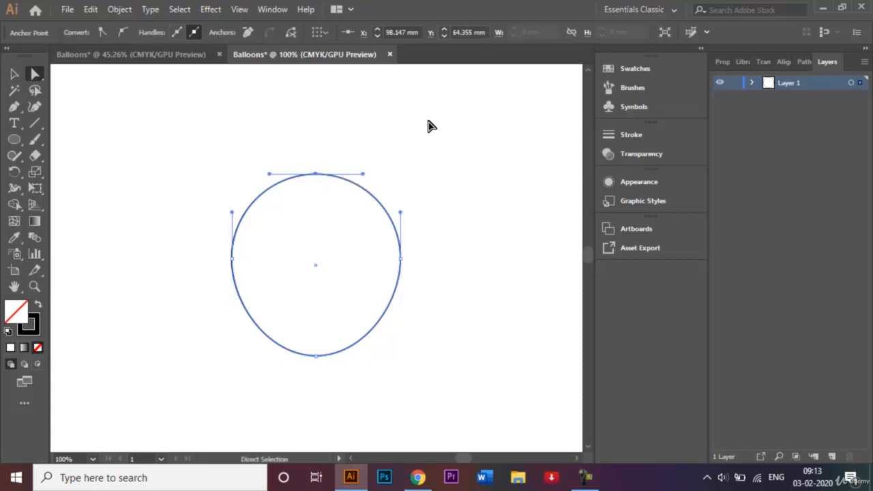
{"action": "key", "text": "Down"}
{"action": "key", "text": "Down"}
{"action": "key", "text": "Down"}
{"action": "key", "text": "Down"}
{"action": "key", "text": "Down"}
{"action": "key", "text": "Down"}
{"action": "key", "text": "Down"}
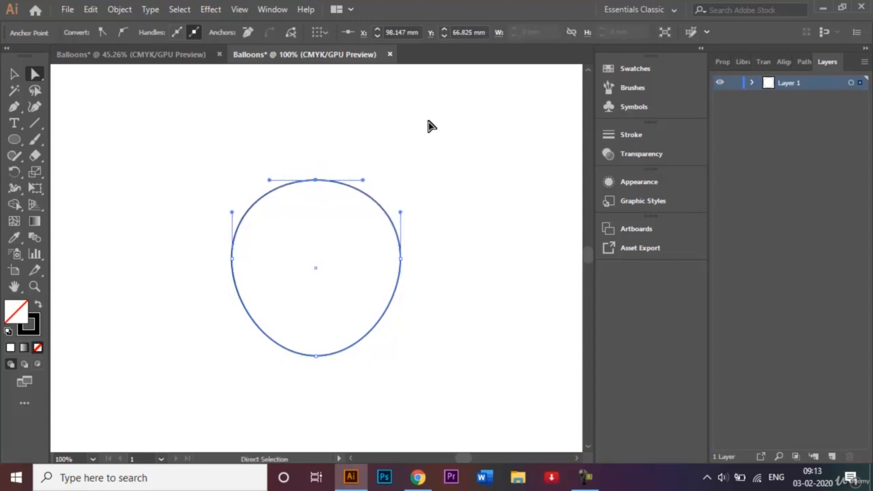
{"action": "key", "text": "Up"}
{"action": "key", "text": "Up"}
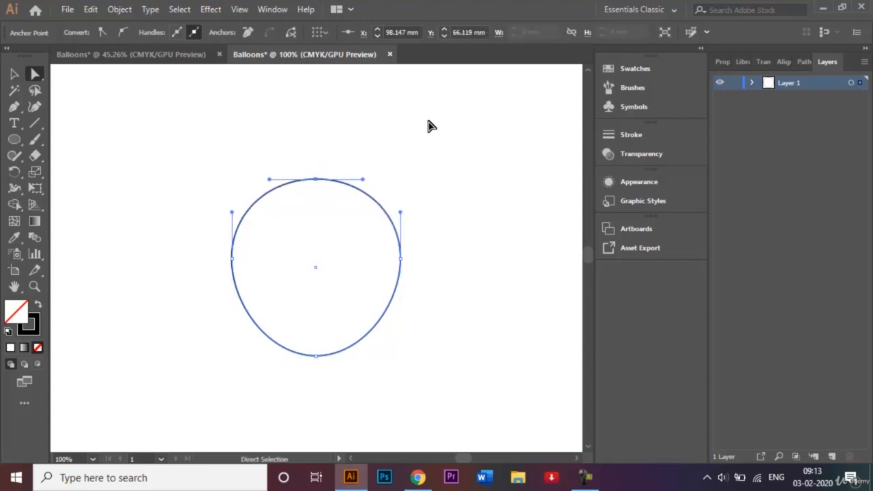
Nudge the balloon outline's left anchor point inward about 2.5 mm
{"action": "left_click", "coordinate": [231, 260]}
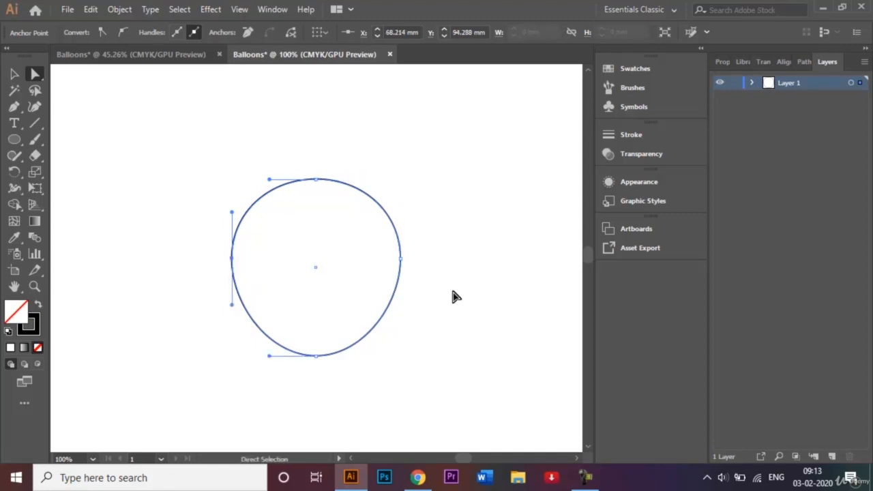
{"action": "key", "text": "Right"}
{"action": "key", "text": "Right"}
{"action": "key", "text": "Right"}
{"action": "key", "text": "Right"}
{"action": "key", "text": "Right"}
{"action": "key", "text": "Right"}
{"action": "key", "text": "Right"}
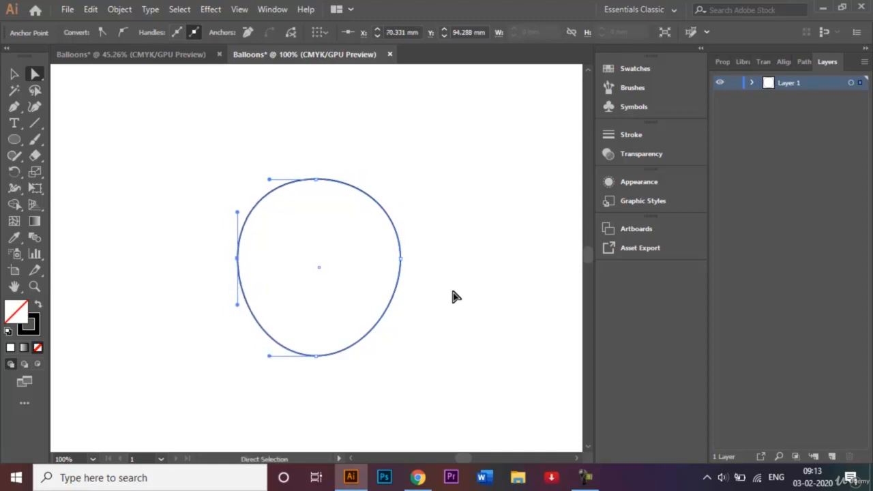
Nudge the balloon outline's right anchor point inward about 2.5 mm and deselect the shape
{"action": "left_click", "coordinate": [401, 260]}
{"action": "key", "text": "Left"}
{"action": "key", "text": "Left"}
{"action": "key", "text": "Left"}
{"action": "key", "text": "Left"}
{"action": "key", "text": "Left"}
{"action": "key", "text": "Left"}
{"action": "key", "text": "Left"}
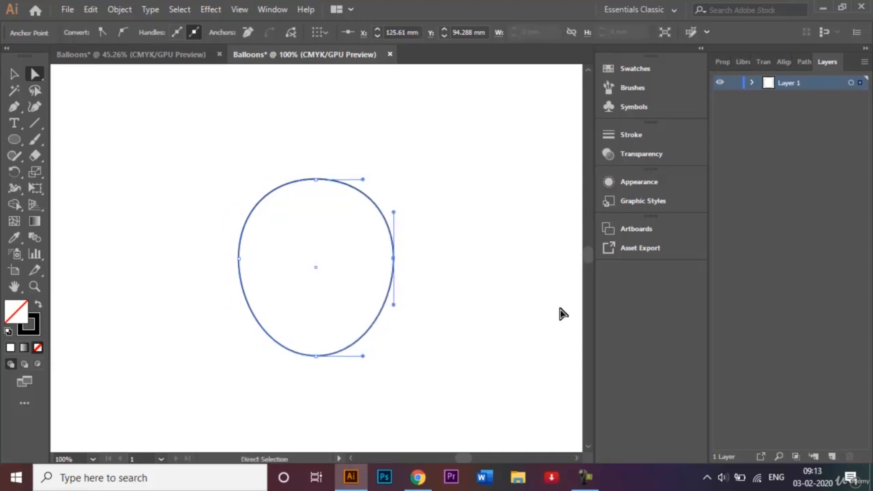
{"action": "left_click", "coordinate": [14, 73]}
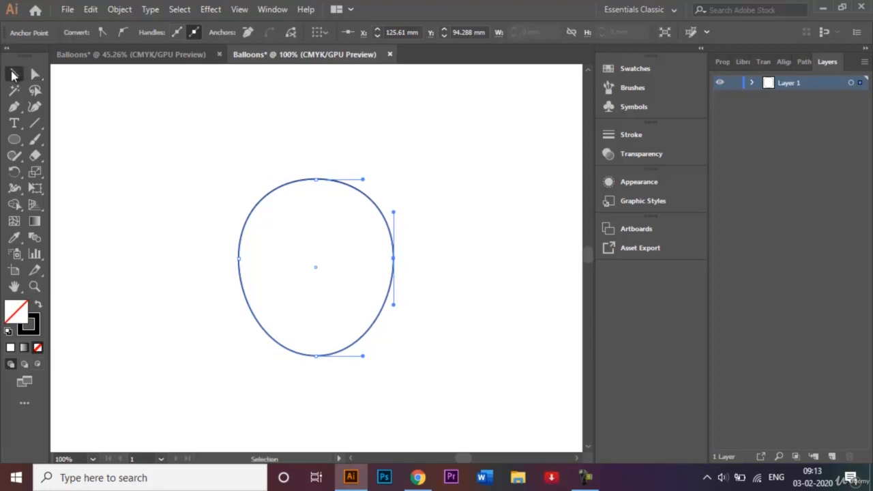
{"action": "left_click", "coordinate": [201, 93]}
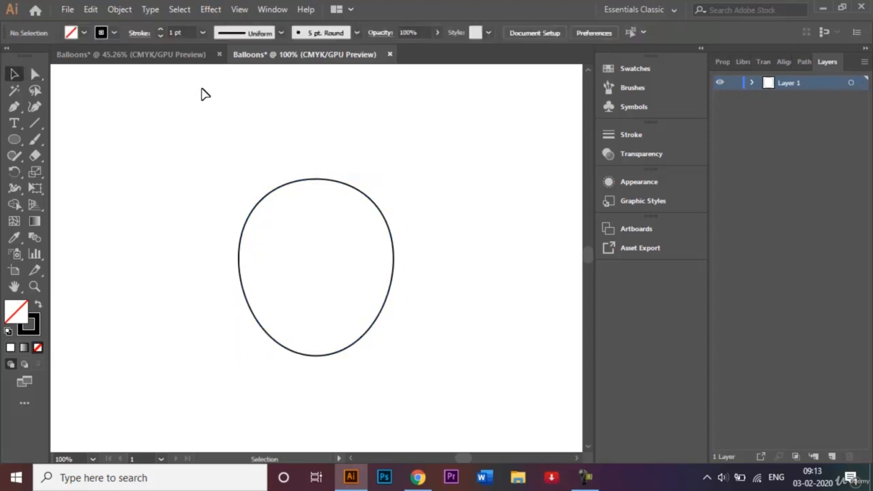
Draw a small upright triangle with the Star tool, reduced to three sides, overlapping the balloon's bottom edge as its knot
{"action": "left_click", "coordinate": [171, 60]}
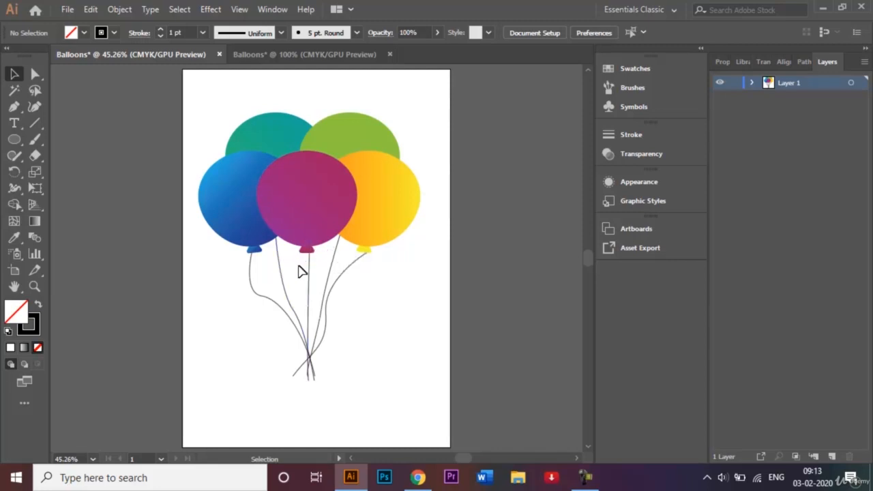
{"action": "left_click", "coordinate": [325, 56]}
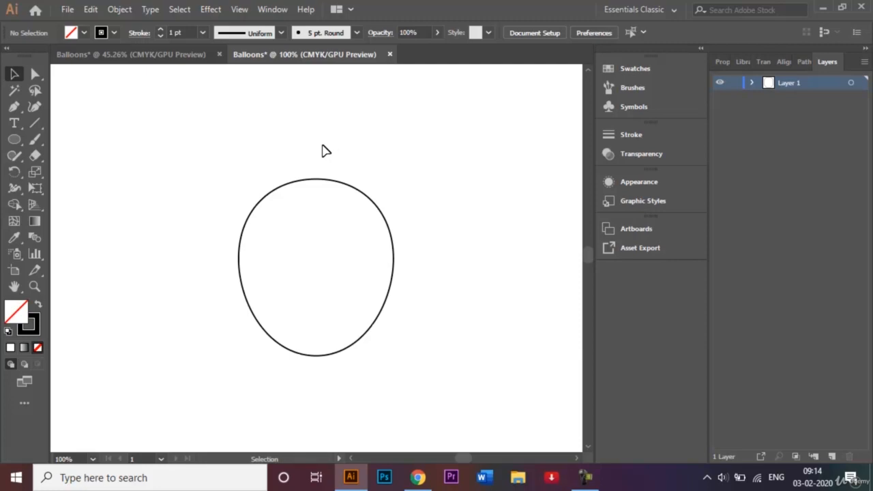
{"action": "left_click", "coordinate": [14, 142]}
{"action": "left_click_drag", "start_coordinate": [14, 144], "coordinate": [77, 205]}
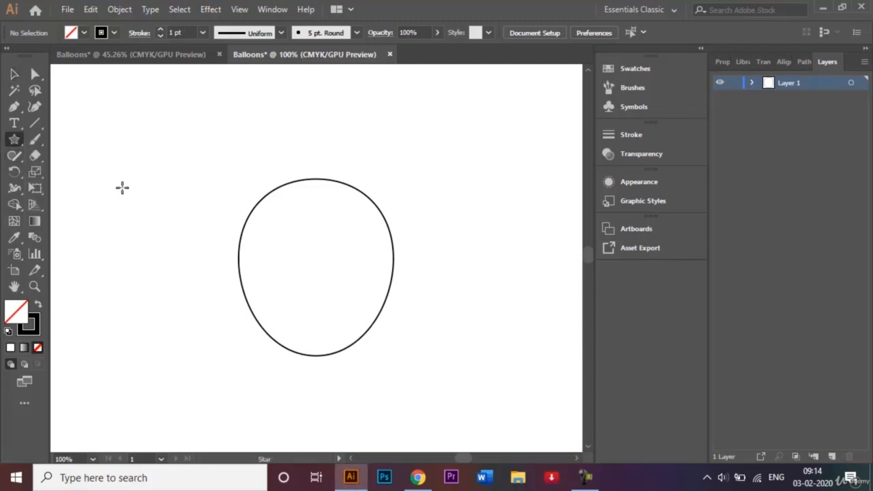
{"action": "left_click_drag", "start_coordinate": [123, 187], "coordinate": [148, 228]}
{"action": "key", "text": "Up"}
{"action": "key", "text": "Up"}
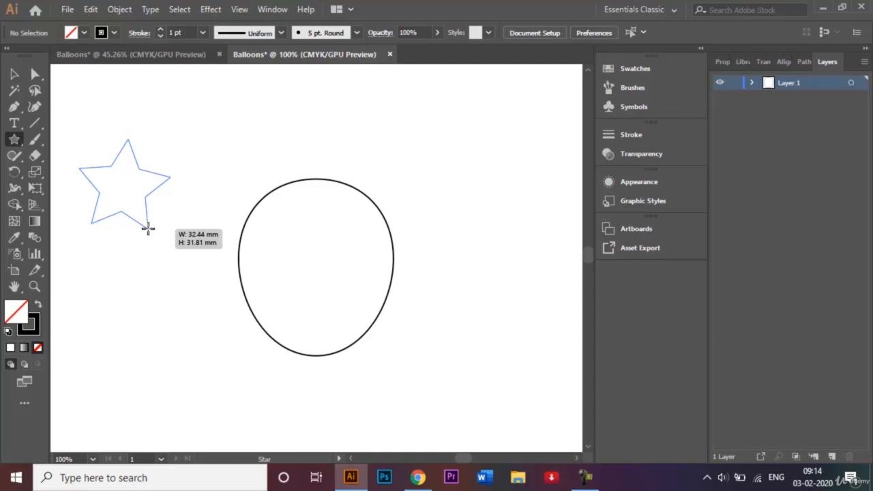
{"action": "key", "text": "Down"}
{"action": "left_click_drag", "start_coordinate": [148, 228], "coordinate": [324, 350]}
{"action": "key", "text": "Down"}
{"action": "left_click", "coordinate": [14, 74]}
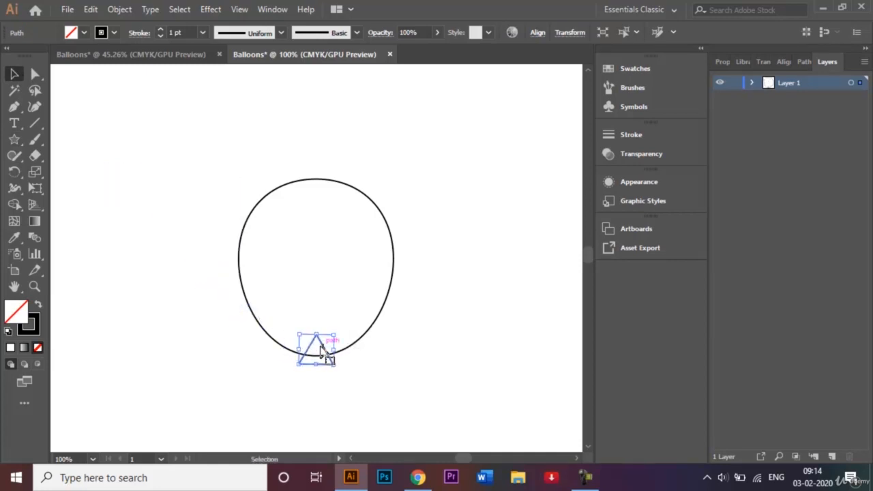
{"action": "left_click", "coordinate": [423, 322]}
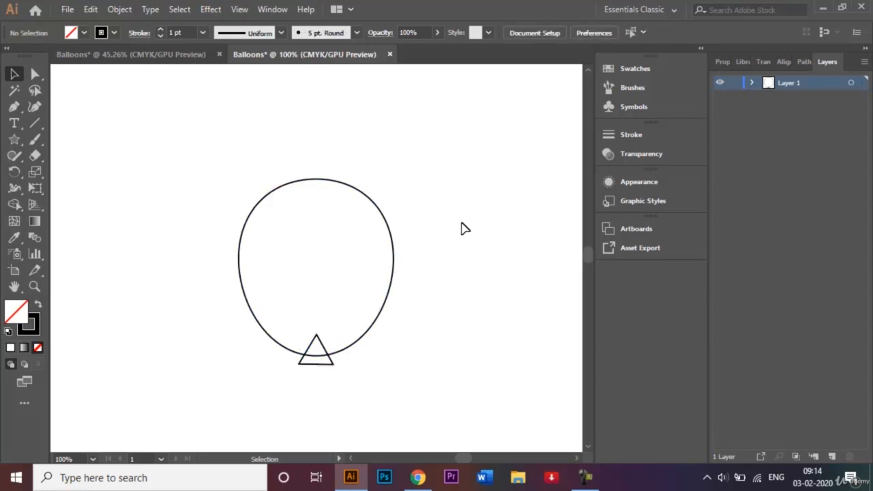
Duplicate the balloon with its knot about 34 mm to the right and again the same distance to the left of the original
{"action": "key", "text": "ctrl+0"}
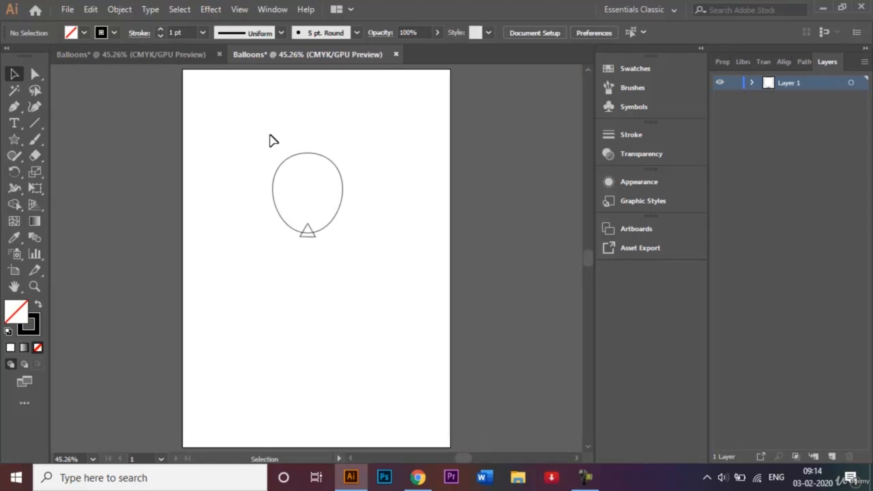
{"action": "left_click_drag", "start_coordinate": [268, 141], "coordinate": [364, 270]}
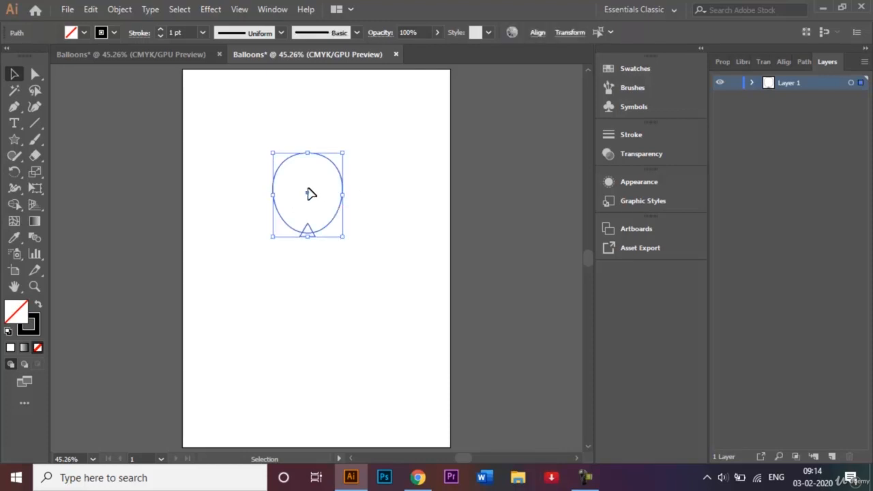
{"action": "left_click_drag", "start_coordinate": [307, 194], "coordinate": [351, 196]}
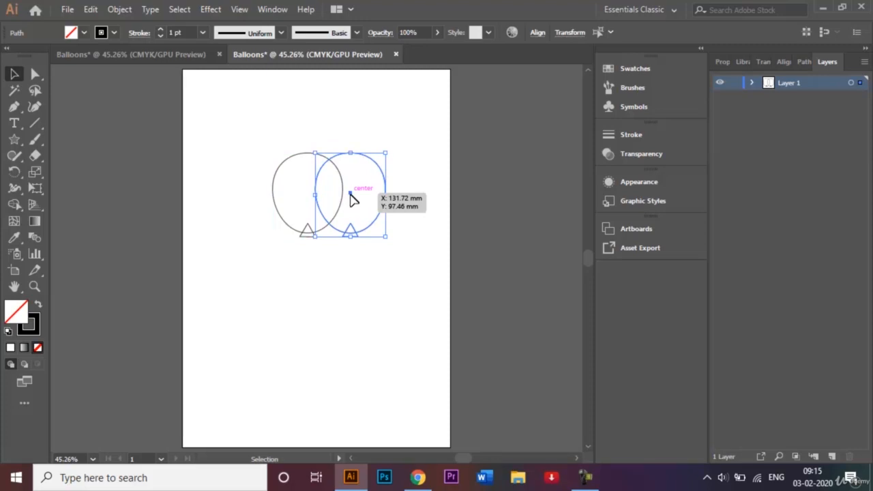
{"action": "left_click_drag", "start_coordinate": [350, 199], "coordinate": [270, 198]}
{"action": "left_click", "coordinate": [353, 150]}
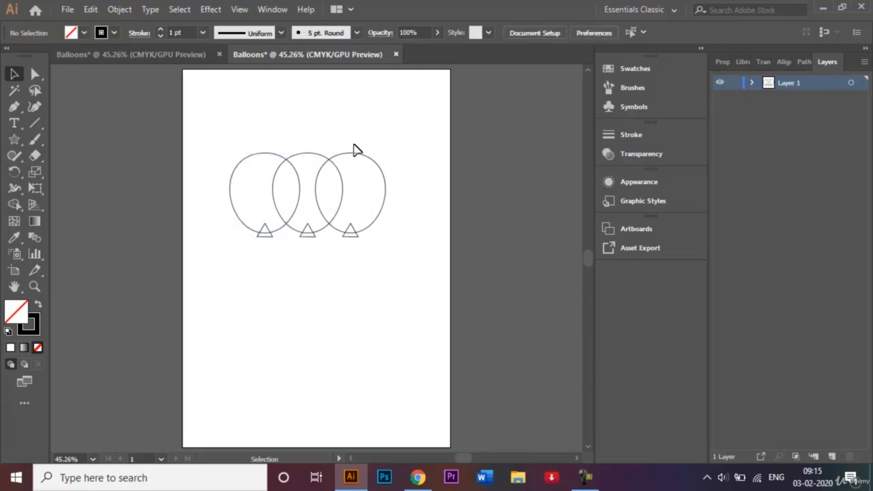
Rotate the right balloon and its knot slightly clockwise, and the left balloon and its knot slightly counterclockwise
{"action": "left_click_drag", "start_coordinate": [354, 144], "coordinate": [364, 262]}
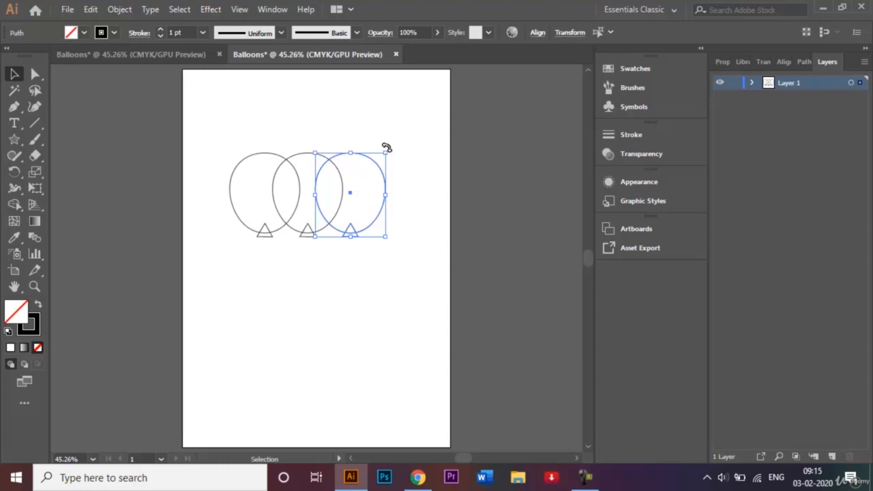
{"action": "left_click_drag", "start_coordinate": [386, 148], "coordinate": [391, 153]}
{"action": "left_click", "coordinate": [407, 155]}
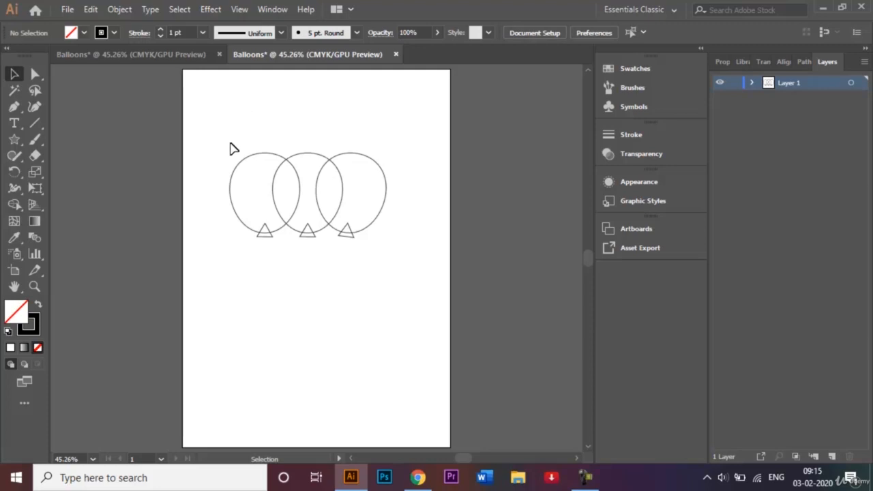
{"action": "left_click_drag", "start_coordinate": [230, 146], "coordinate": [266, 262]}
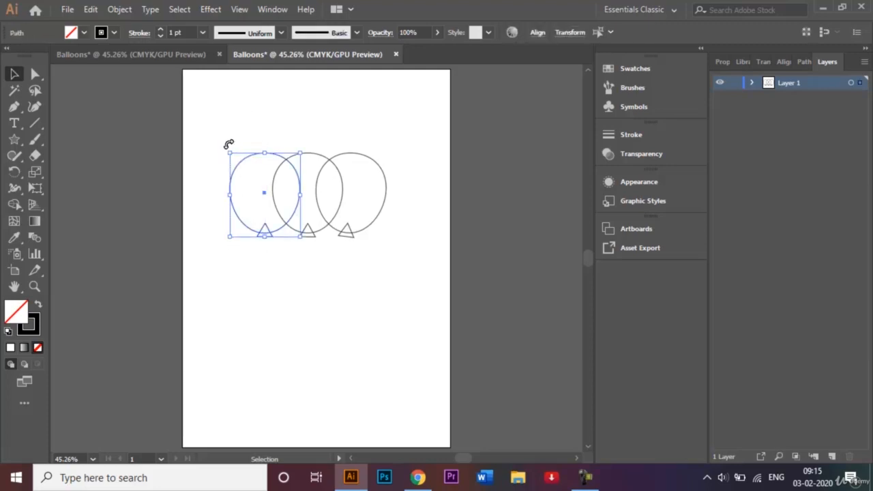
{"action": "left_click_drag", "start_coordinate": [229, 144], "coordinate": [224, 151]}
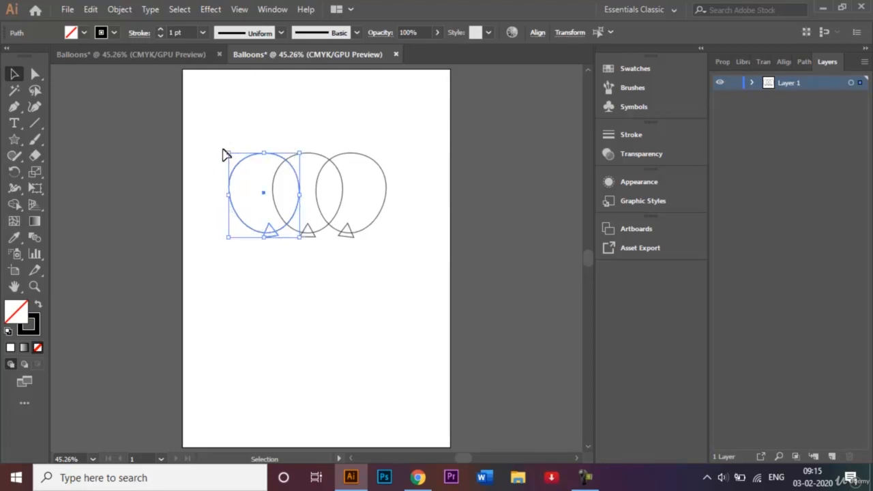
{"action": "left_click", "coordinate": [289, 130]}
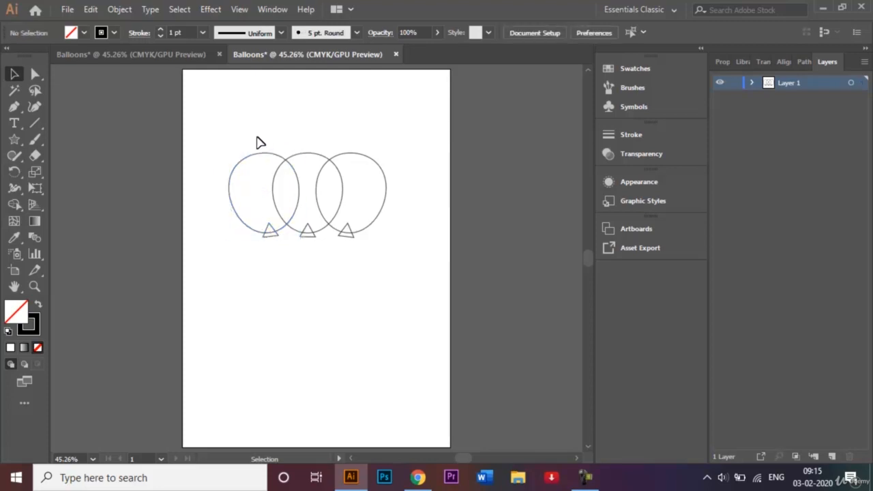
Duplicate the left and right balloon outlines without their knots, placing each copy higher and slightly inward to form a back row
{"action": "left_click", "coordinate": [266, 158]}
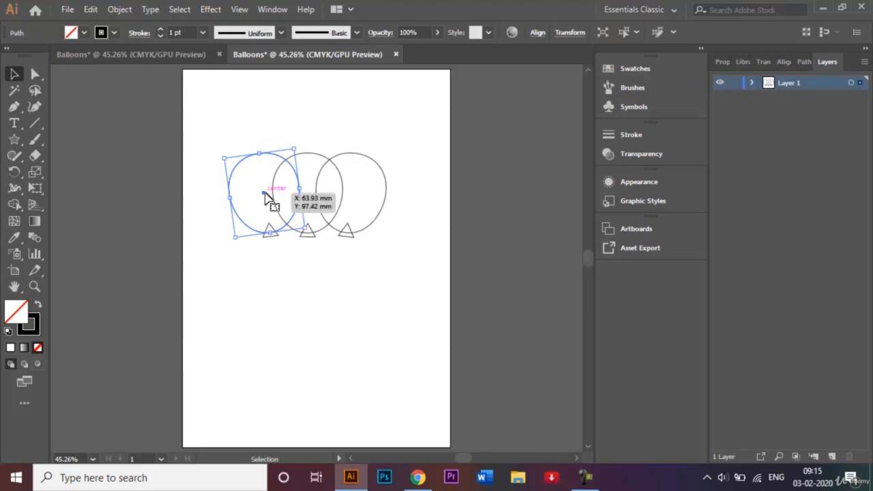
{"action": "left_click_drag", "start_coordinate": [266, 198], "coordinate": [288, 172]}
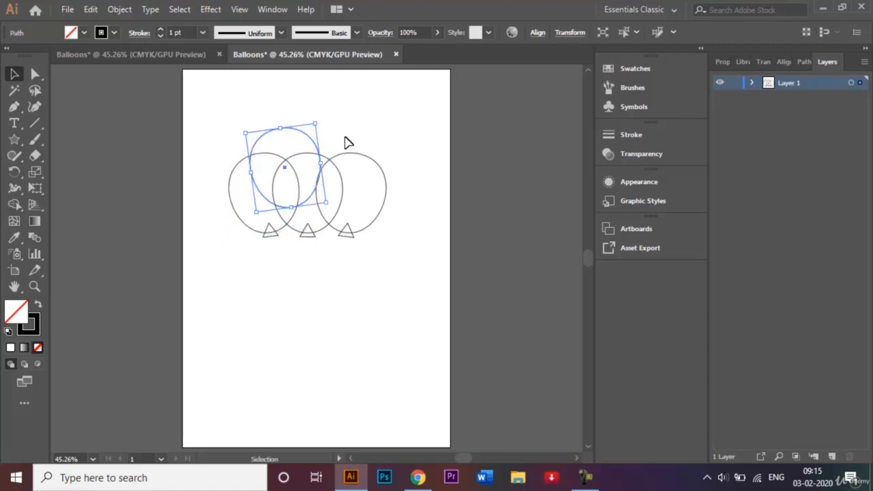
{"action": "left_click", "coordinate": [347, 140]}
{"action": "left_click", "coordinate": [367, 161]}
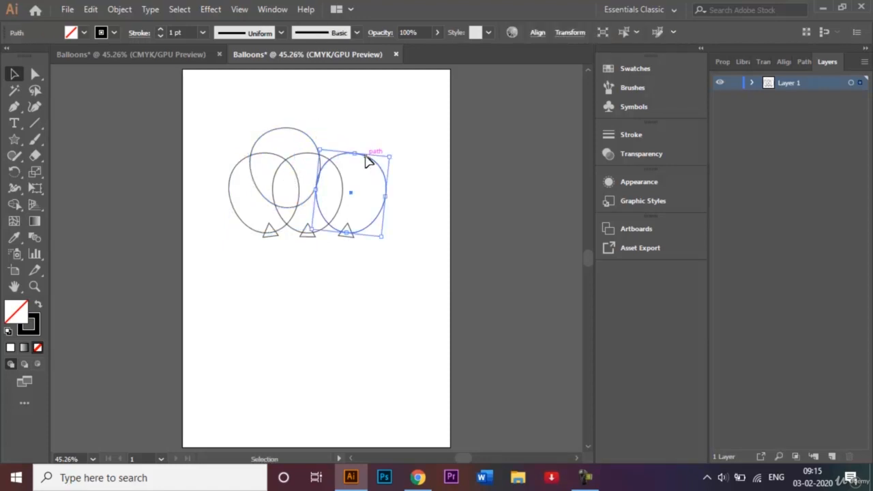
{"action": "left_click_drag", "start_coordinate": [353, 196], "coordinate": [341, 170]}
{"action": "left_click", "coordinate": [415, 162]}
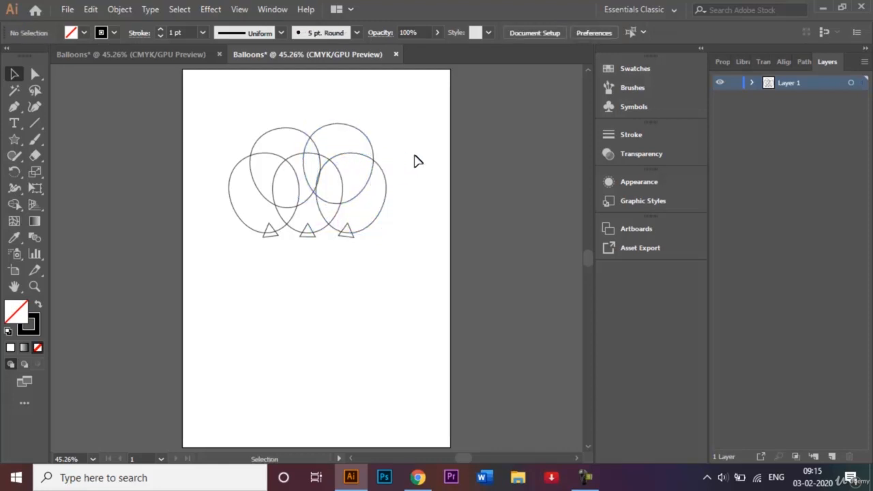
Enlarge the whole bunch of balloons and knots proportionally about its centre by about 29% and deselect it
{"action": "left_click_drag", "start_coordinate": [221, 111], "coordinate": [399, 270]}
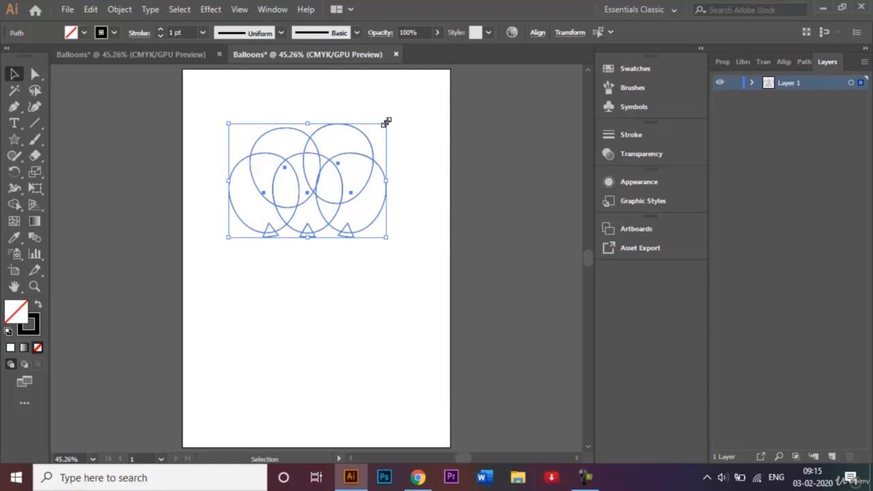
{"action": "left_click_drag", "start_coordinate": [386, 121], "coordinate": [421, 108]}
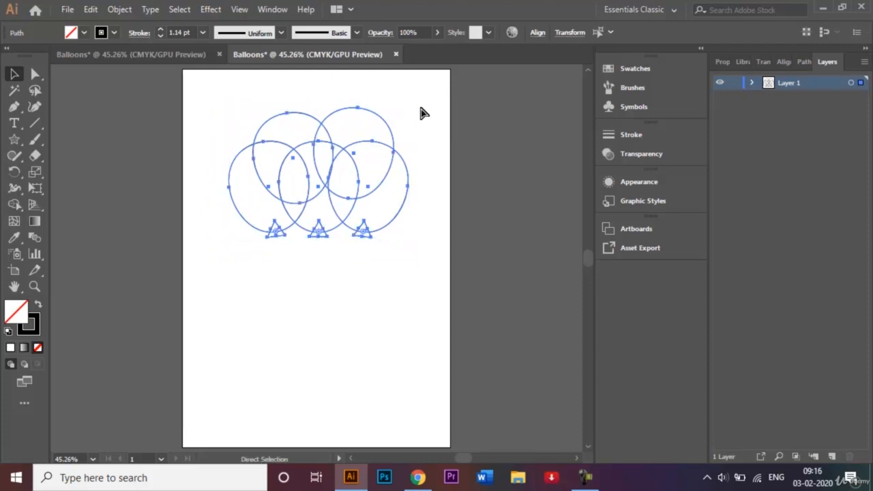
{"action": "key", "text": "ctrl+z"}
{"action": "left_click_drag", "start_coordinate": [387, 124], "coordinate": [416, 107]}
{"action": "left_click", "coordinate": [468, 134]}
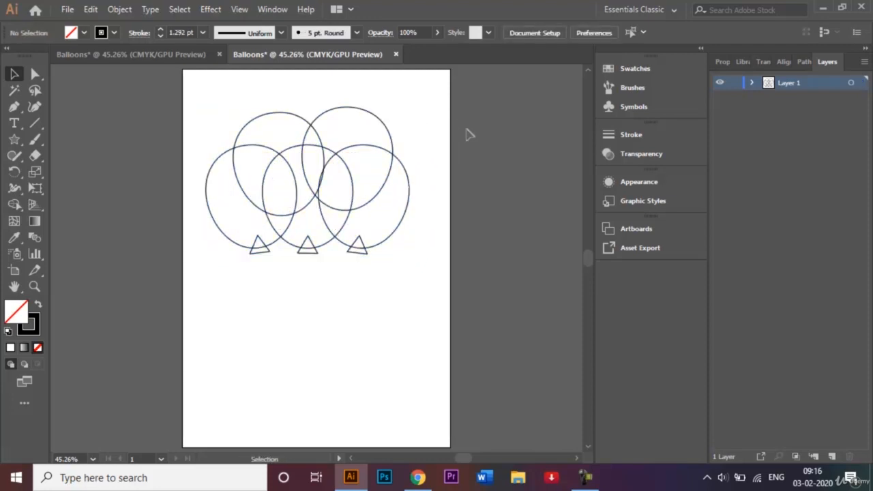
Compare the balloon outlines with the finished reference artwork in the other open document
{"action": "left_click", "coordinate": [164, 54]}
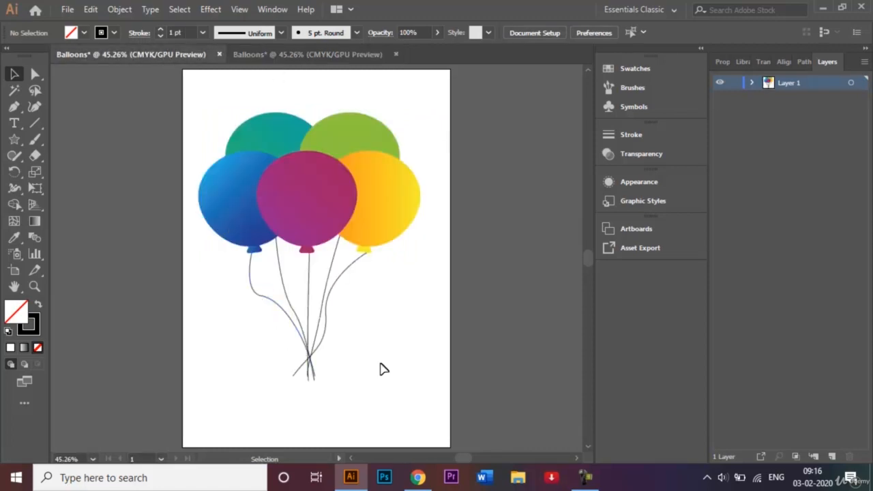
{"action": "left_click", "coordinate": [267, 55]}
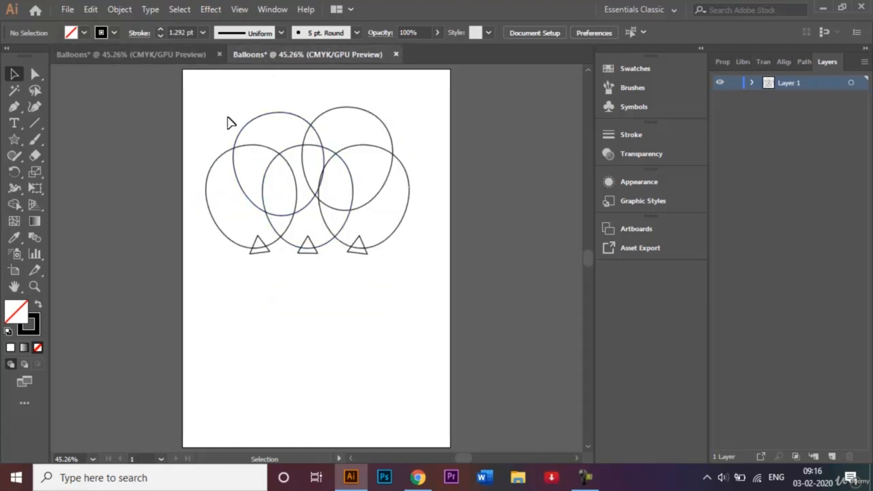
{"action": "left_click", "coordinate": [176, 59]}
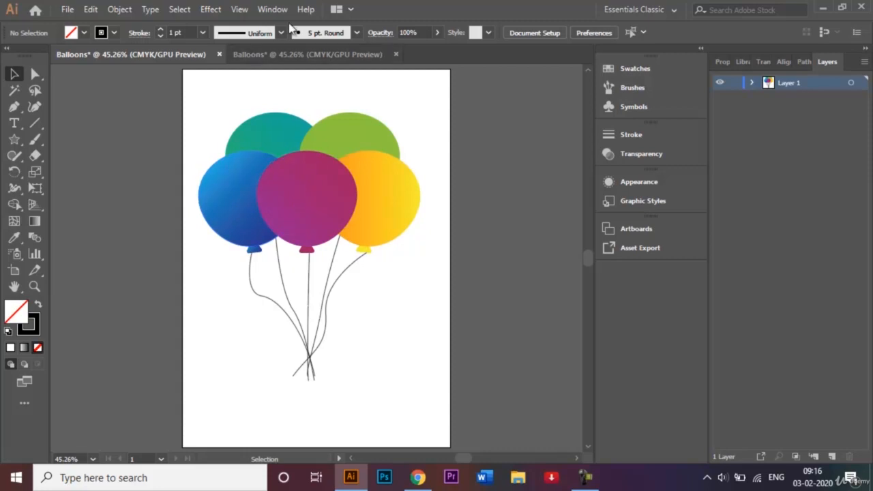
{"action": "left_click", "coordinate": [302, 59]}
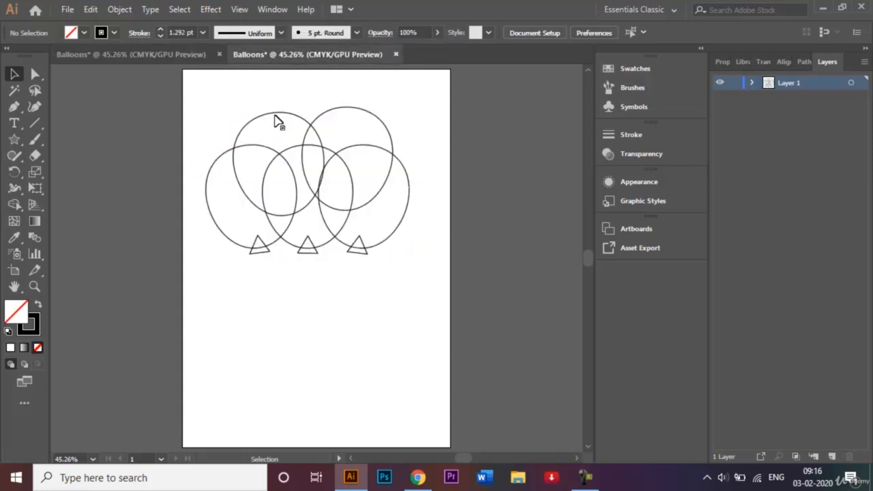
Fill the front middle balloon and its knot with the default white-to-black linear gradient
{"action": "left_click", "coordinate": [334, 246]}
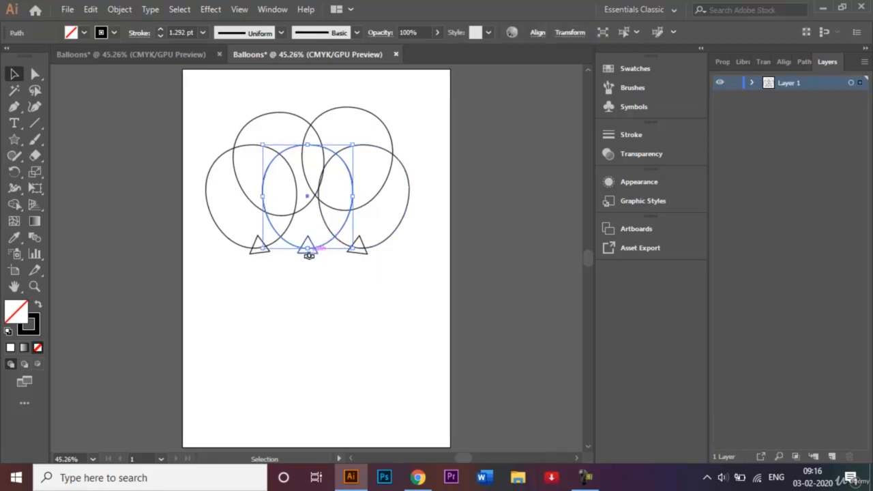
{"action": "key", "text": "ctrl+plus"}
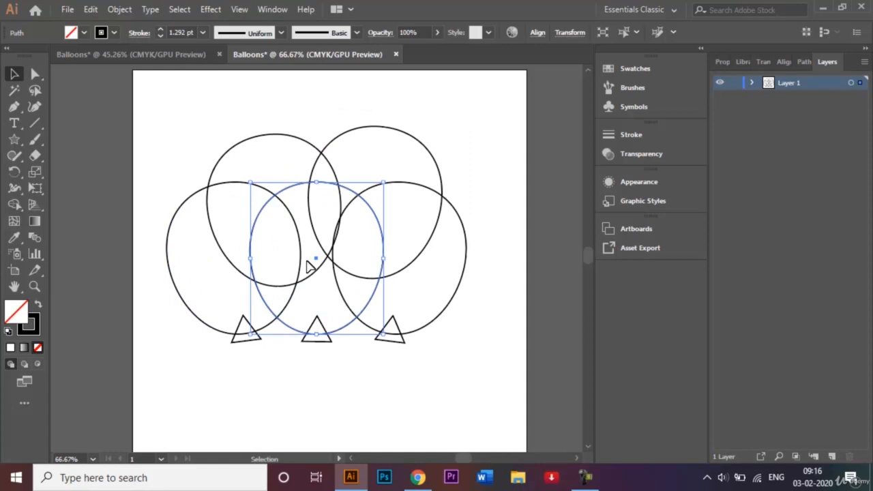
{"action": "left_click", "coordinate": [322, 341], "text": "shift"}
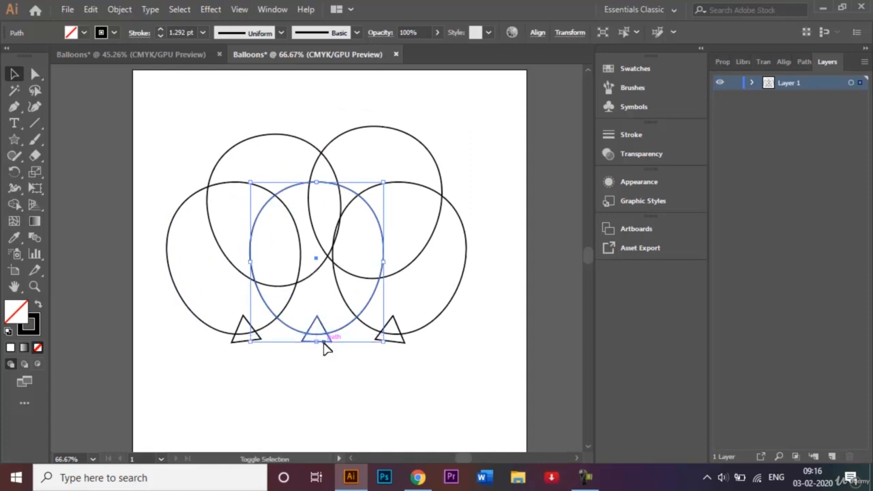
{"action": "left_click", "coordinate": [34, 222]}
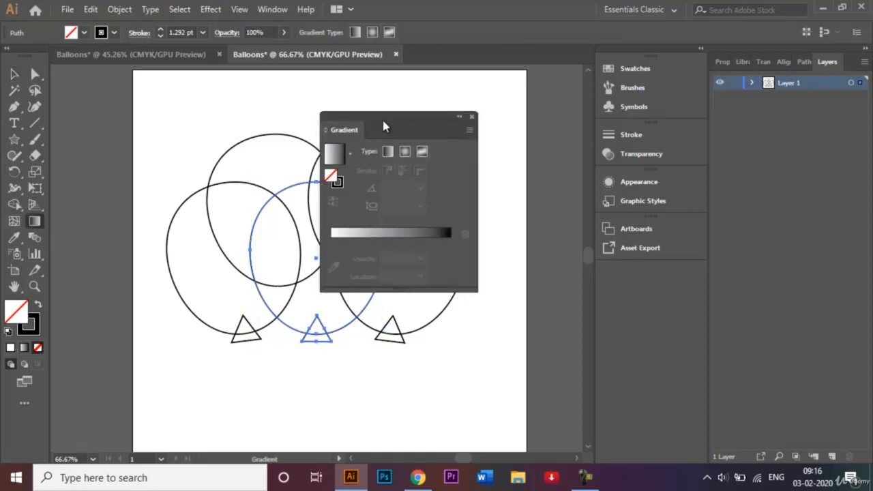
{"action": "left_click_drag", "start_coordinate": [409, 128], "coordinate": [504, 149]}
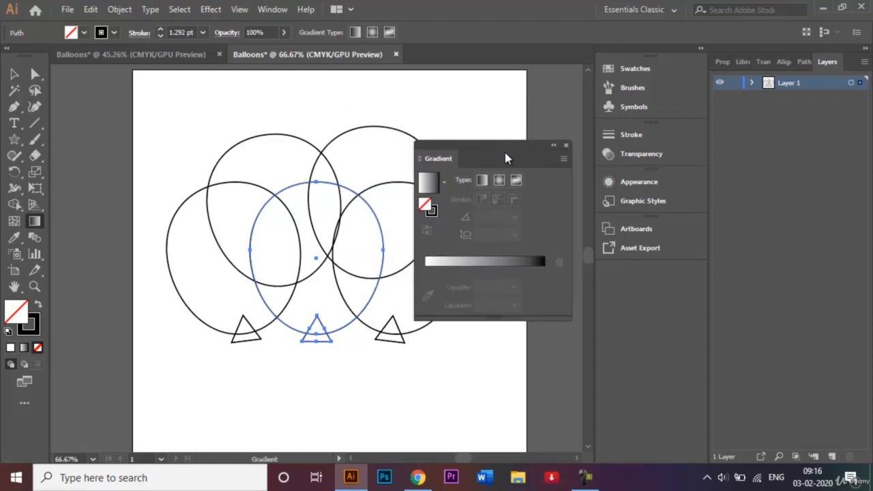
{"action": "left_click", "coordinate": [450, 263]}
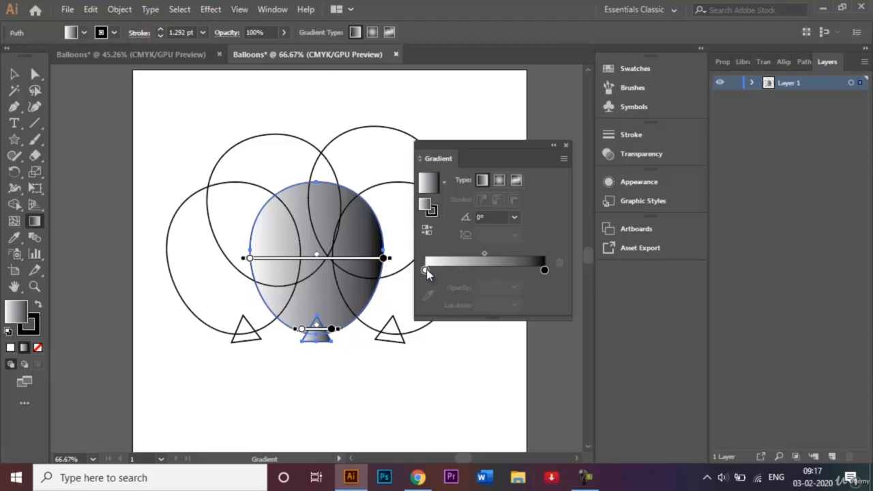
Recolour the middle balloon's gradient with a magenta swatch for the start stop and a purple swatch for the end stop
{"action": "double_click", "coordinate": [425, 270]}
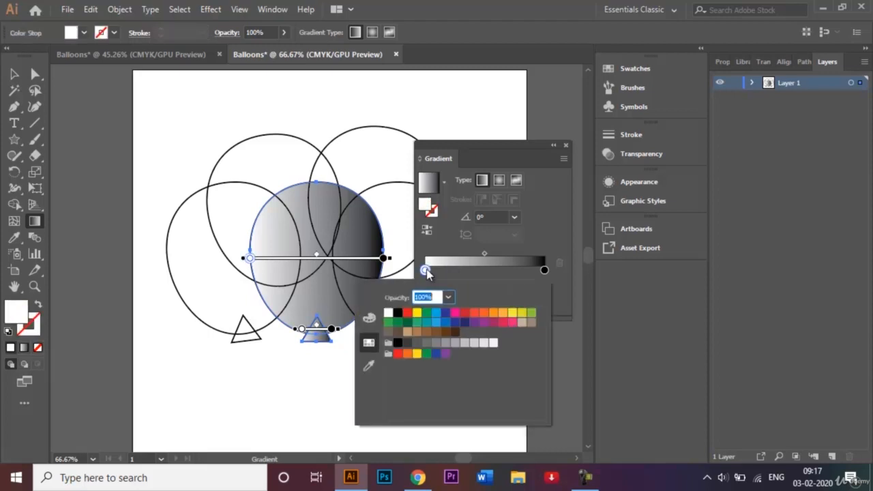
{"action": "left_click", "coordinate": [493, 324]}
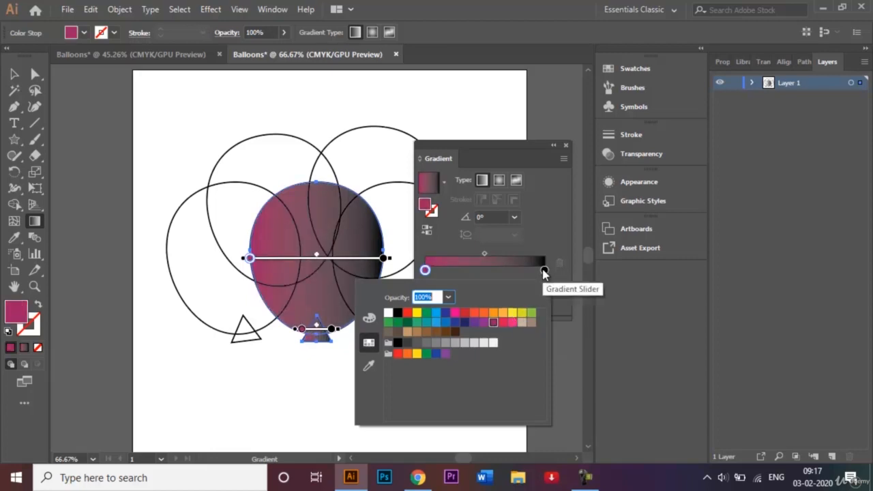
{"action": "left_click", "coordinate": [544, 270]}
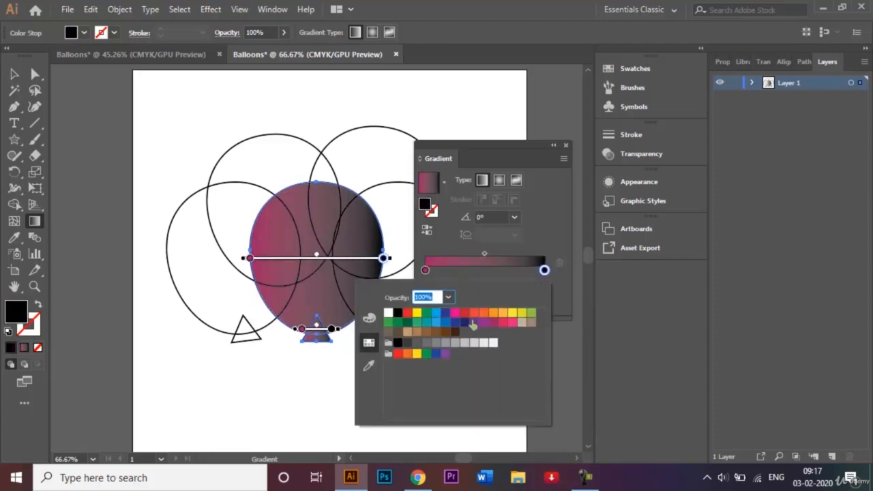
{"action": "left_click", "coordinate": [474, 323]}
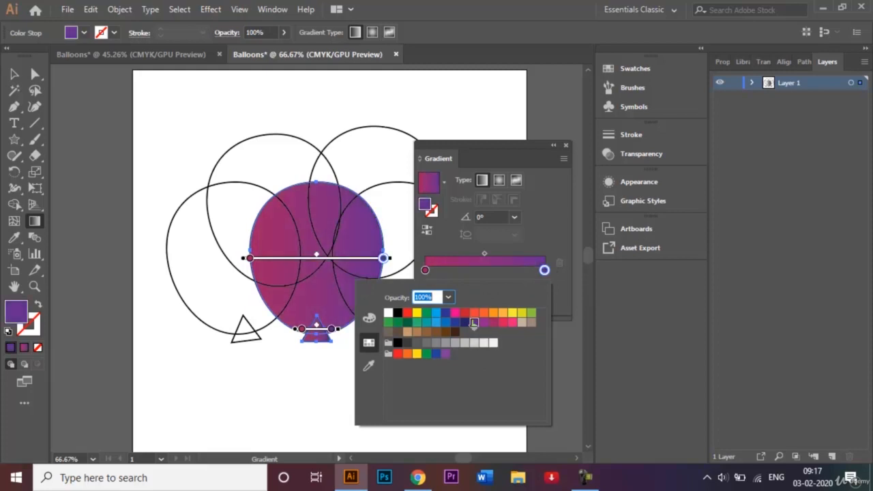
{"action": "left_click", "coordinate": [537, 233]}
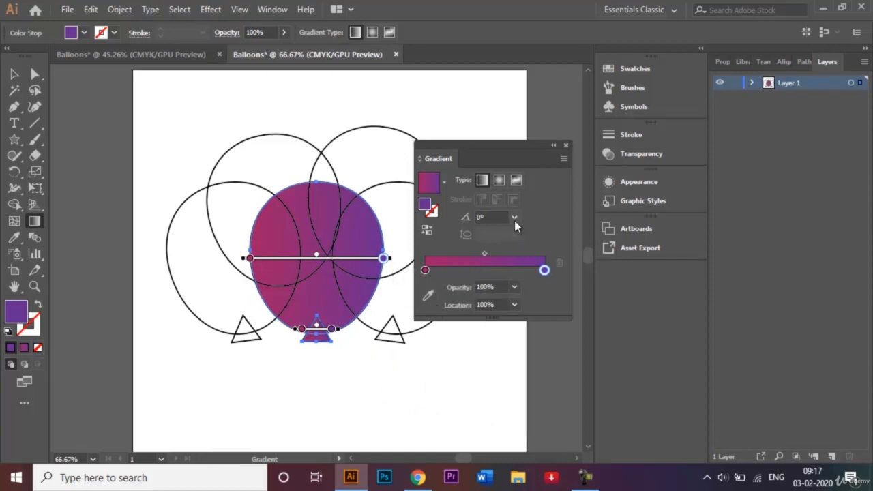
Set the gradient angle of the middle balloon and knot to -45°, close the gradient settings and deselect the shapes
{"action": "left_click", "coordinate": [514, 220]}
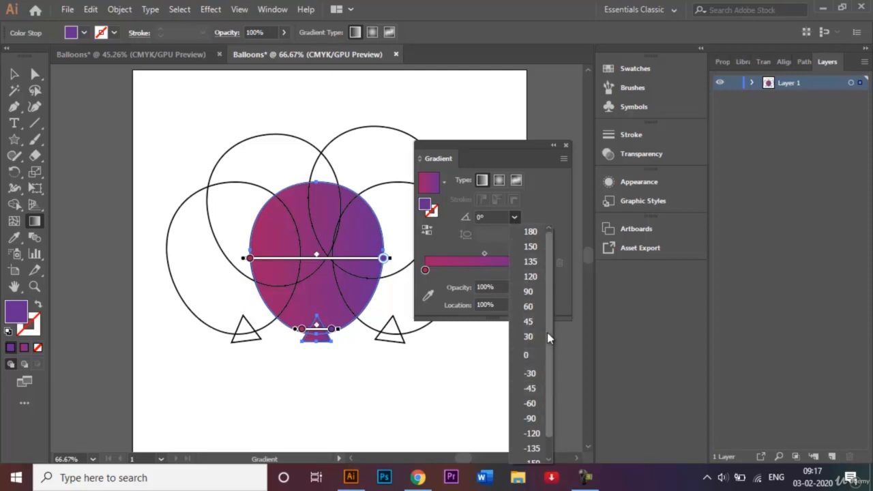
{"action": "left_click", "coordinate": [532, 388]}
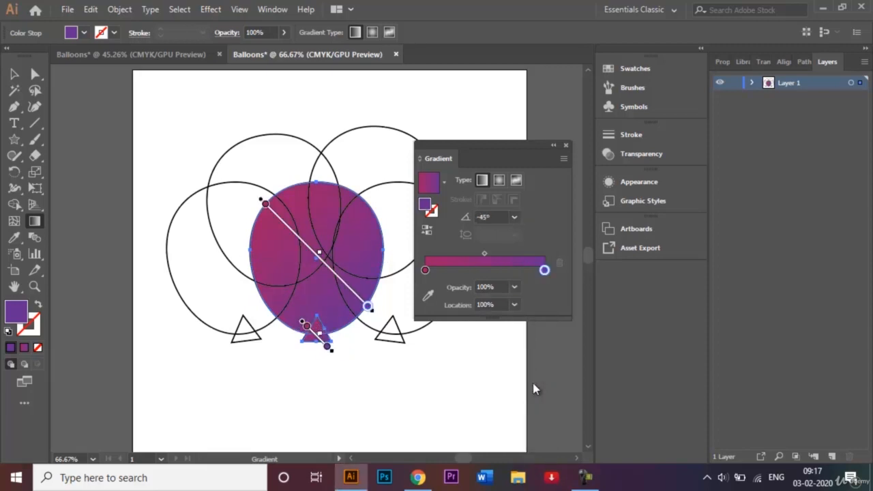
{"action": "double_click", "coordinate": [558, 146]}
{"action": "left_click", "coordinate": [15, 76]}
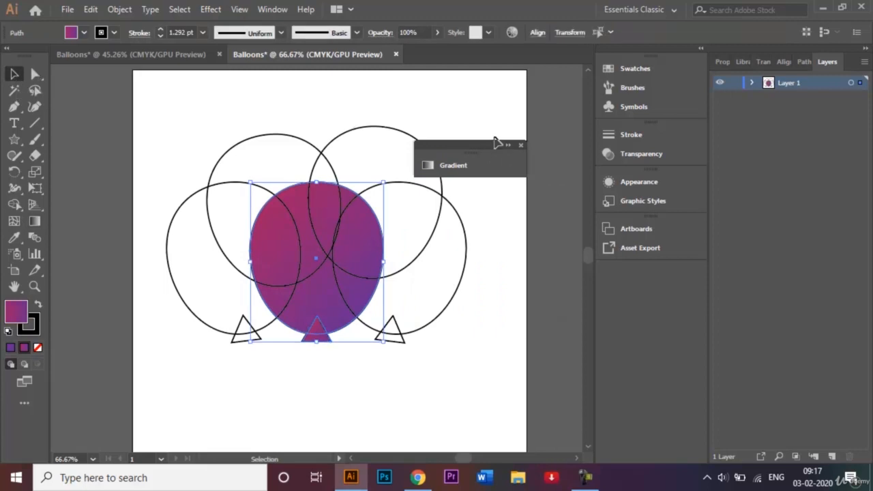
{"action": "left_click", "coordinate": [521, 145]}
{"action": "left_click", "coordinate": [509, 123]}
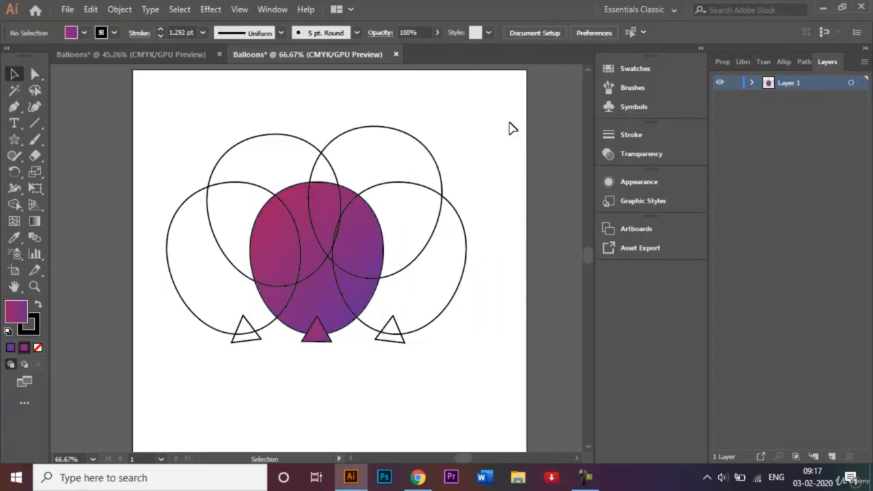
Bring the gradient-filled middle balloon to the front, over its knot and the other outlines, and deselect it
{"action": "left_click", "coordinate": [333, 322]}
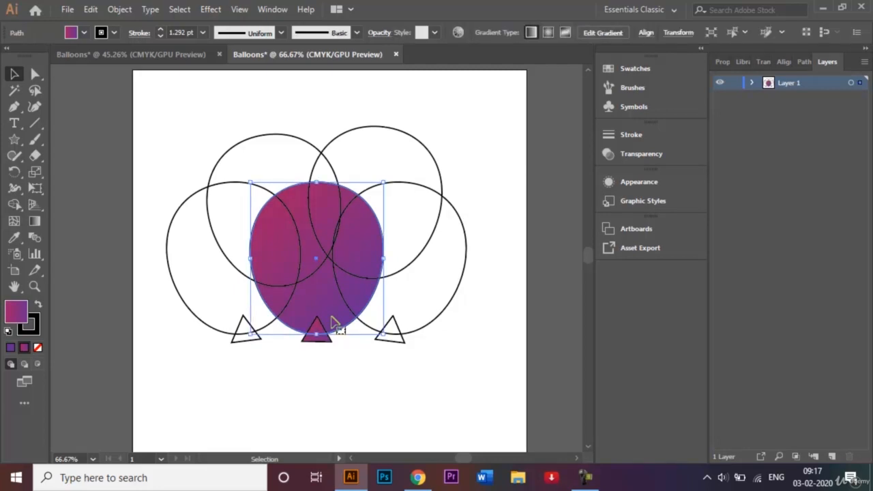
{"action": "right_click", "coordinate": [322, 301]}
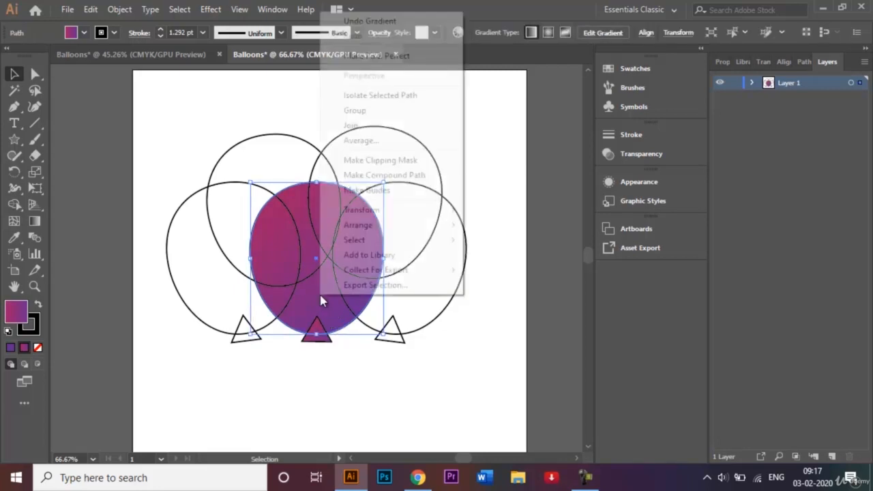
{"action": "mouse_move", "coordinate": [433, 226]}
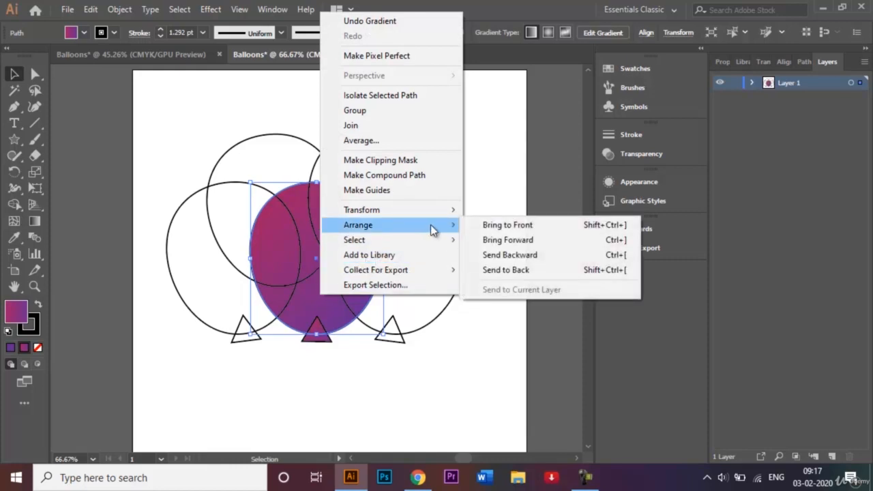
{"action": "left_click", "coordinate": [510, 227]}
{"action": "left_click", "coordinate": [485, 193]}
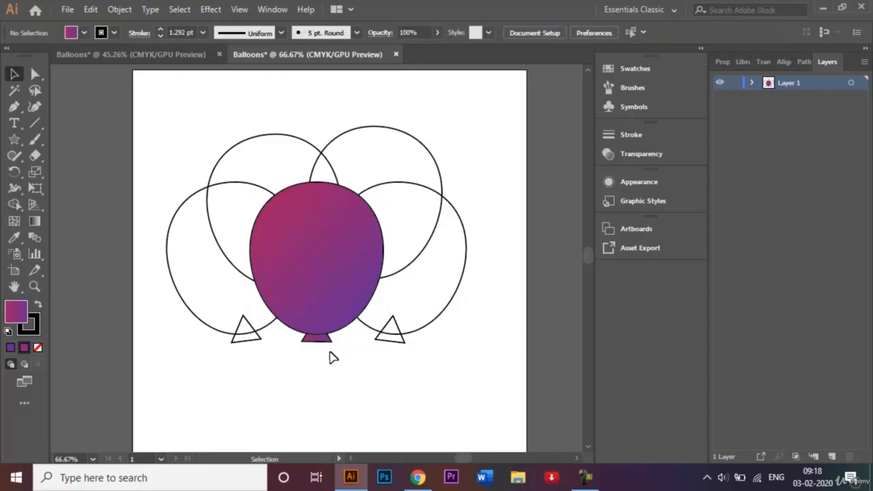
{"action": "left_click", "coordinate": [339, 320]}
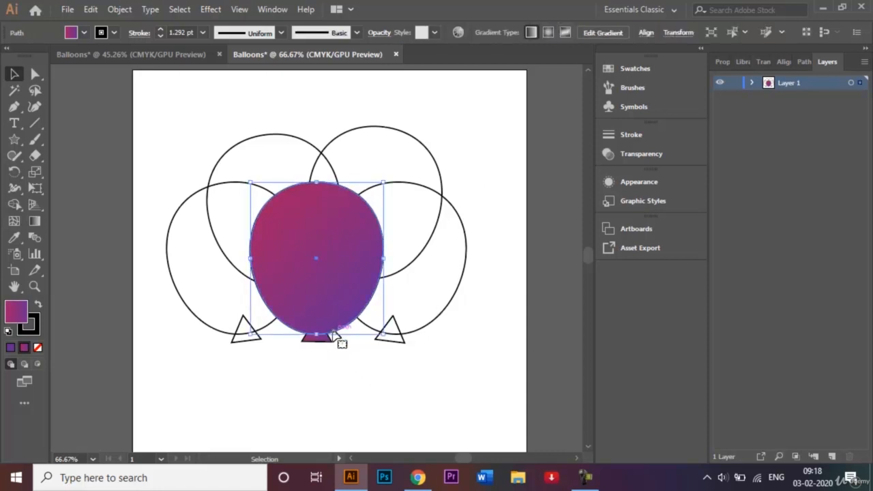
{"action": "left_click", "coordinate": [329, 366]}
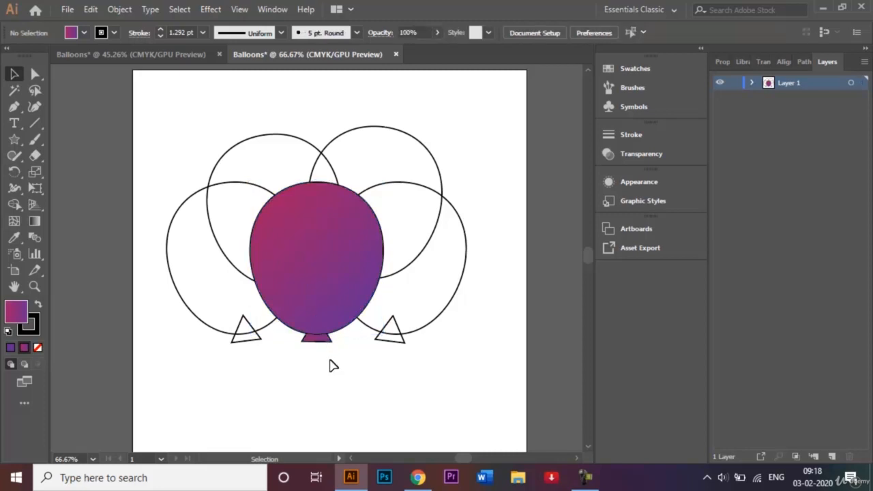
Fill the front-left balloon and its knot with a linear gradient from a light blue swatch to a dark navy swatch
{"action": "left_click", "coordinate": [176, 288]}
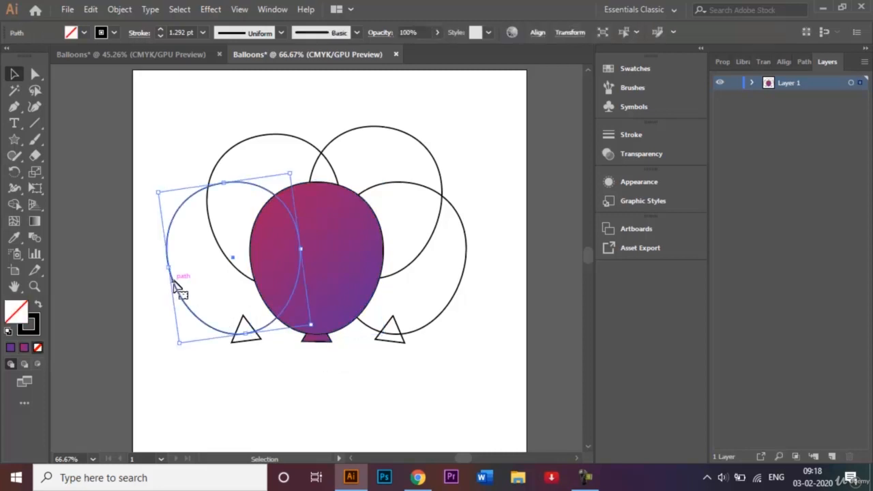
{"action": "key", "text": "shift"}
{"action": "left_click", "coordinate": [244, 348], "text": "shift"}
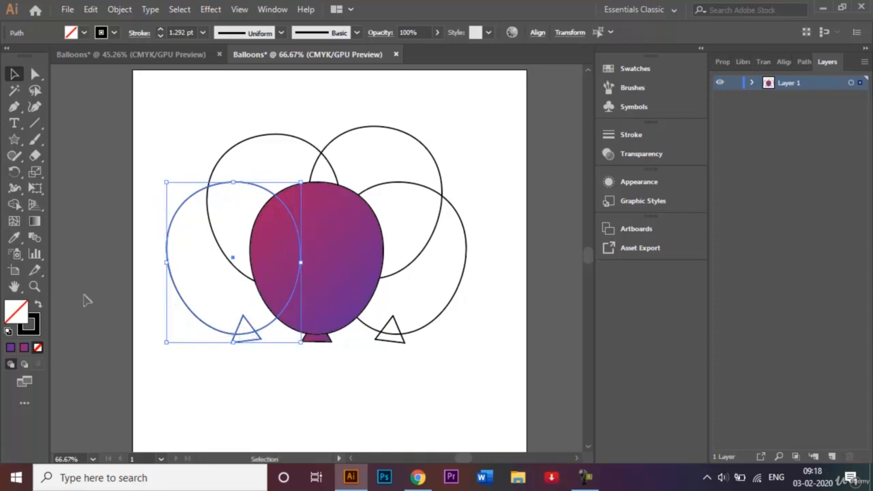
{"action": "double_click", "coordinate": [36, 222]}
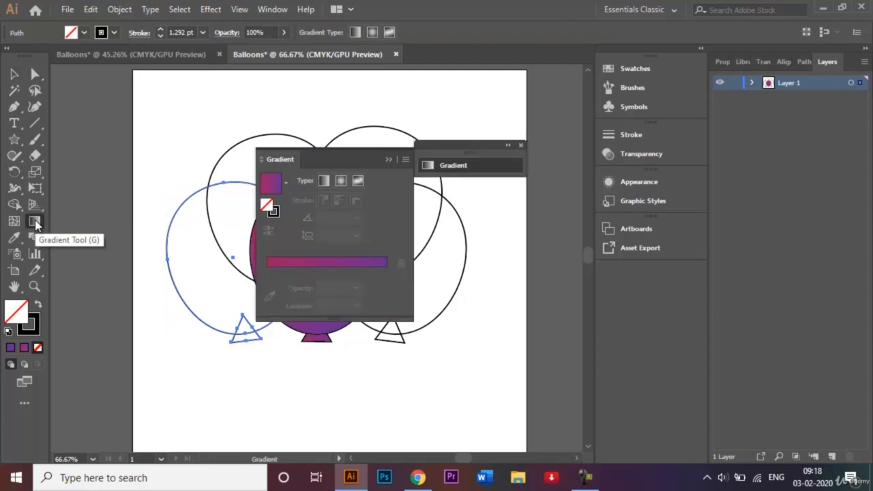
{"action": "left_click", "coordinate": [288, 262]}
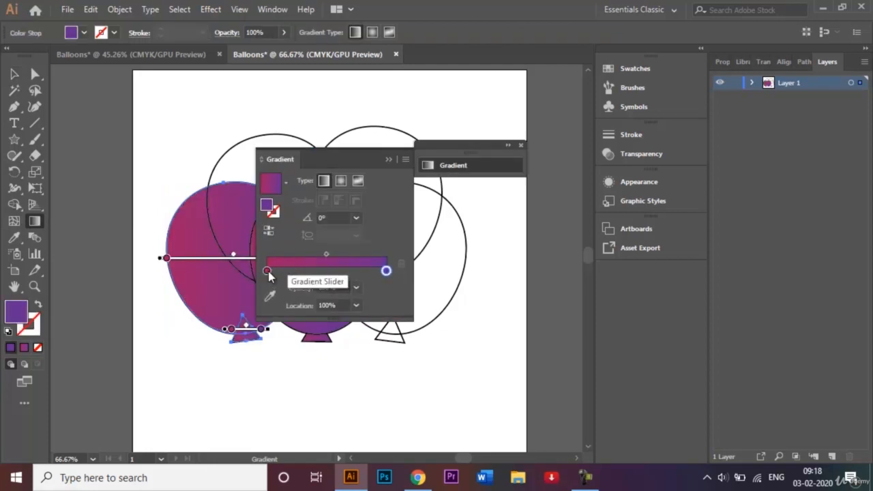
{"action": "double_click", "coordinate": [267, 271]}
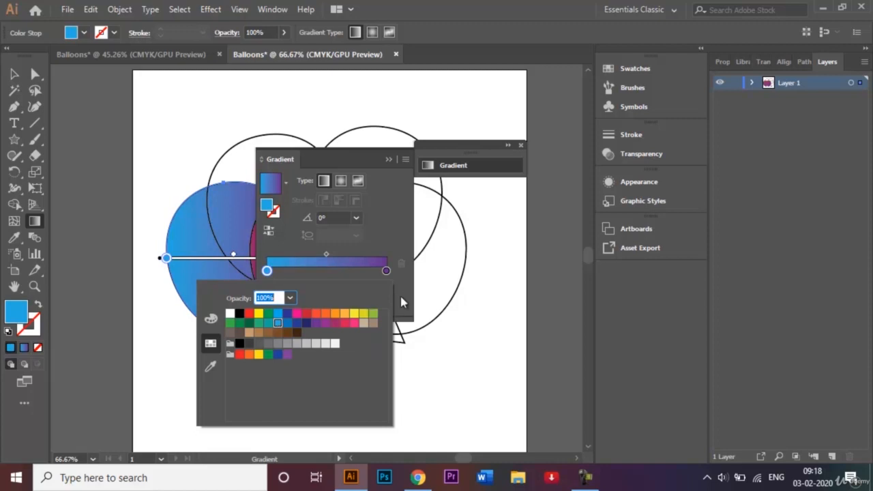
{"action": "double_click", "coordinate": [387, 270]}
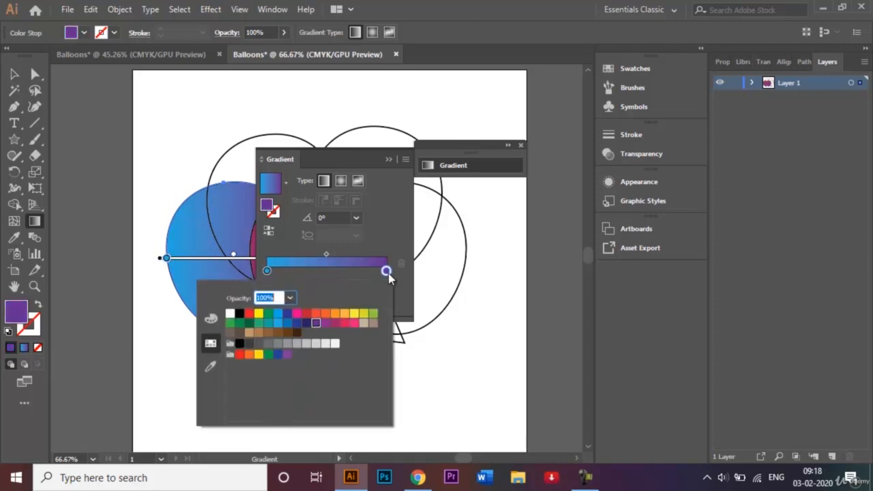
{"action": "left_click", "coordinate": [306, 323]}
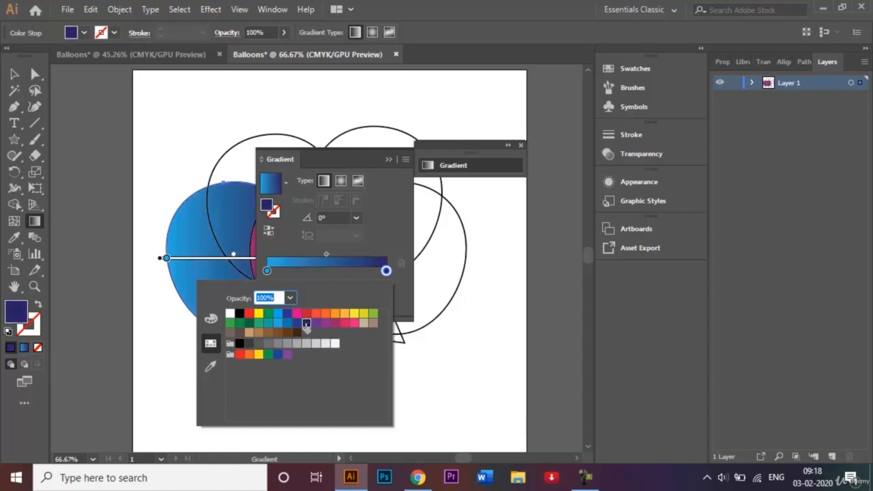
Set the gradient angle of the blue balloon and knot to 45°, close the gradient settings and deselect the shapes
{"action": "left_click", "coordinate": [360, 219]}
{"action": "left_click", "coordinate": [356, 218]}
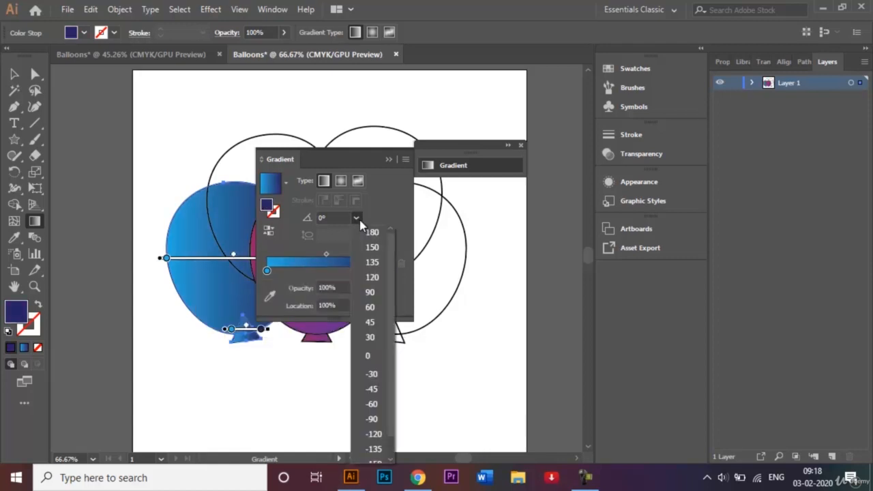
{"action": "left_click", "coordinate": [370, 323]}
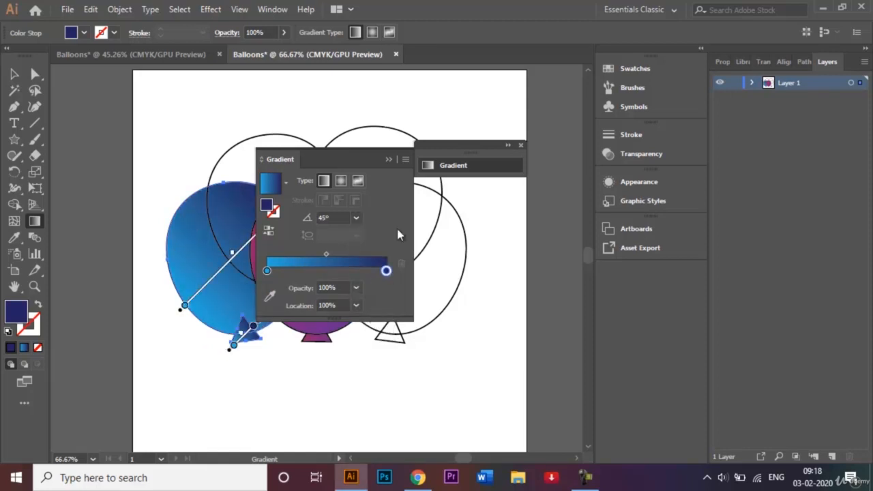
{"action": "left_click", "coordinate": [389, 159]}
{"action": "left_click", "coordinate": [519, 144]}
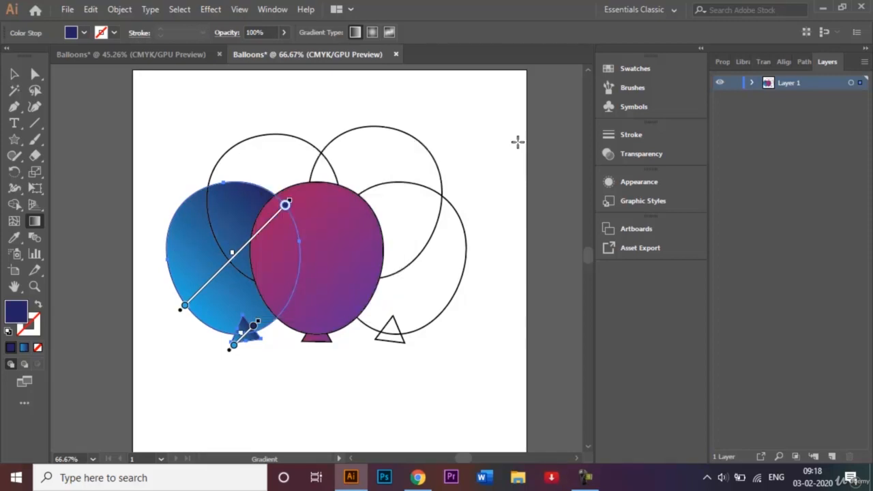
{"action": "left_click", "coordinate": [14, 74]}
{"action": "left_click", "coordinate": [127, 136]}
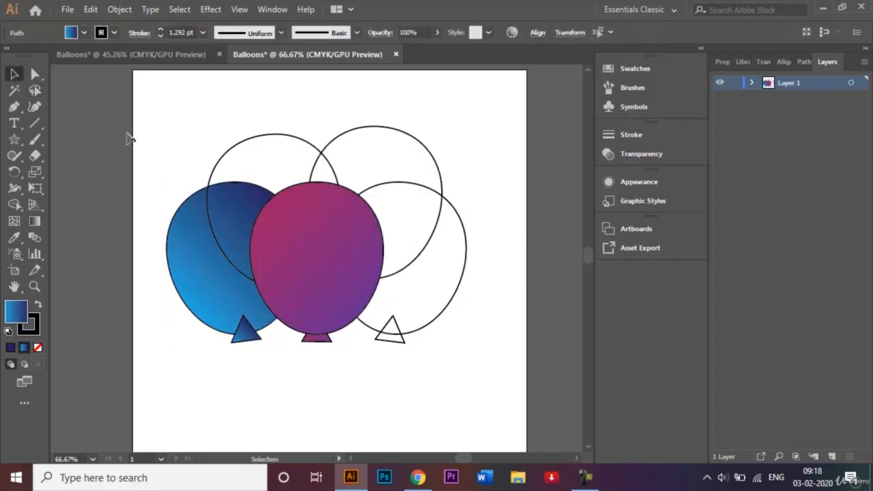
Bring the blue balloon to the front so that it covers the tip of its knot, and deselect it
{"action": "left_click", "coordinate": [204, 269]}
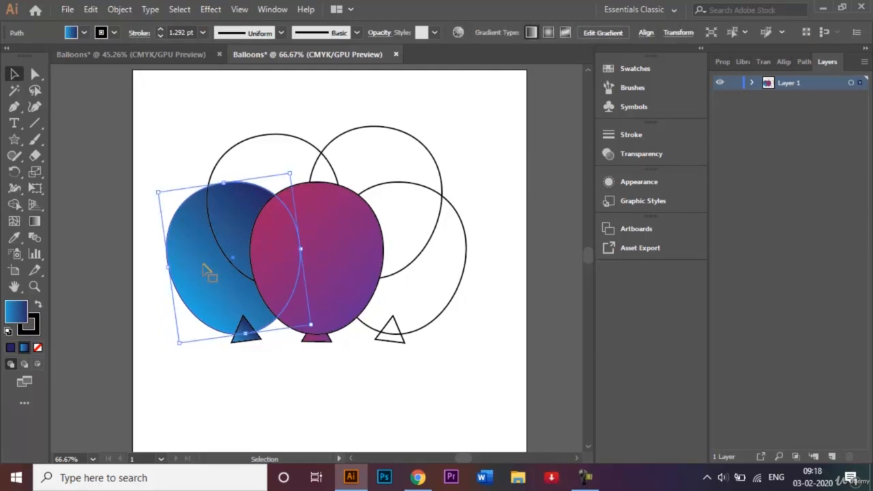
{"action": "right_click", "coordinate": [203, 265]}
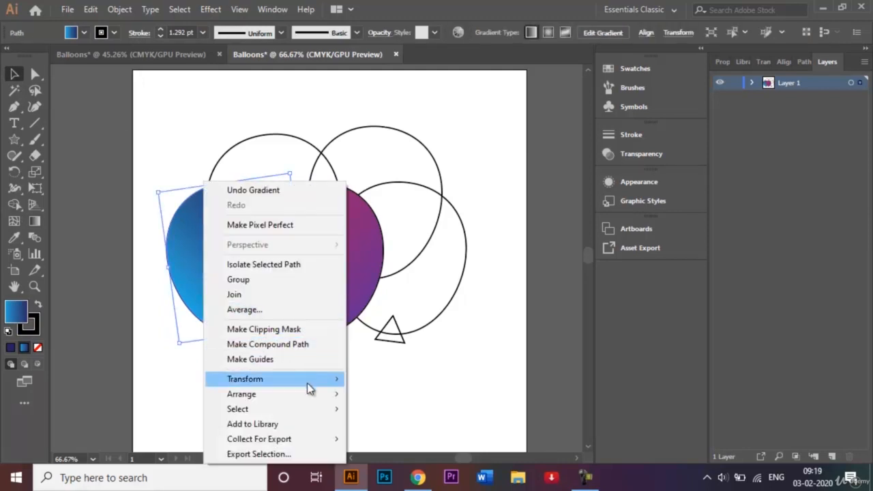
{"action": "mouse_move", "coordinate": [317, 399]}
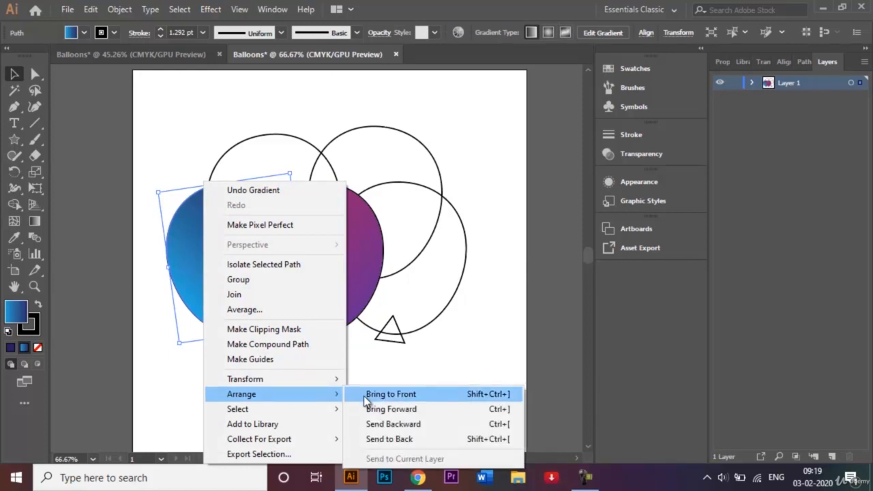
{"action": "left_click", "coordinate": [363, 395]}
{"action": "left_click", "coordinate": [307, 382]}
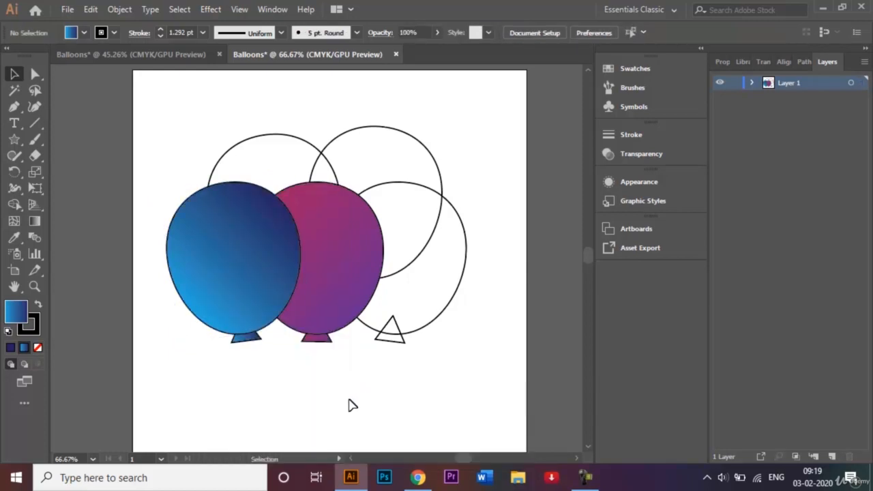
Bring the magenta-purple middle balloon to the front, over the blue balloon, and deselect it
{"action": "left_click", "coordinate": [347, 297]}
{"action": "right_click", "coordinate": [346, 298]}
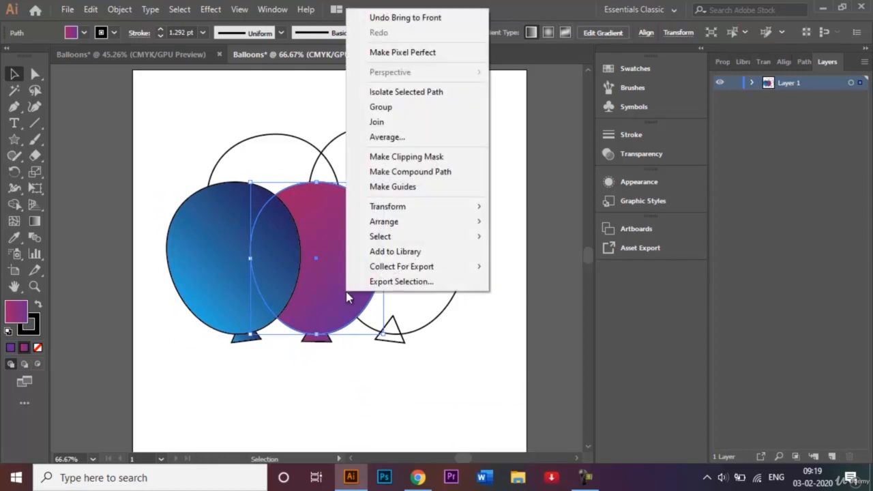
{"action": "mouse_move", "coordinate": [392, 225]}
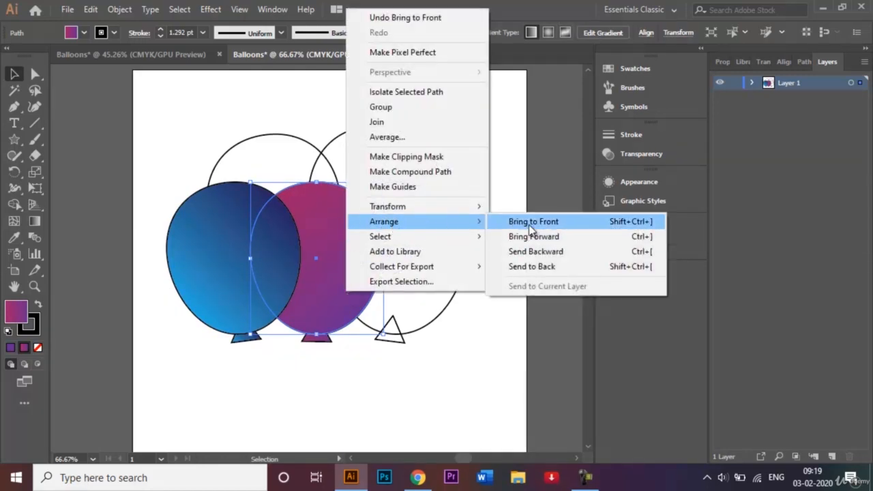
{"action": "left_click", "coordinate": [530, 222]}
{"action": "right_click", "coordinate": [523, 214]}
{"action": "left_click", "coordinate": [489, 188]}
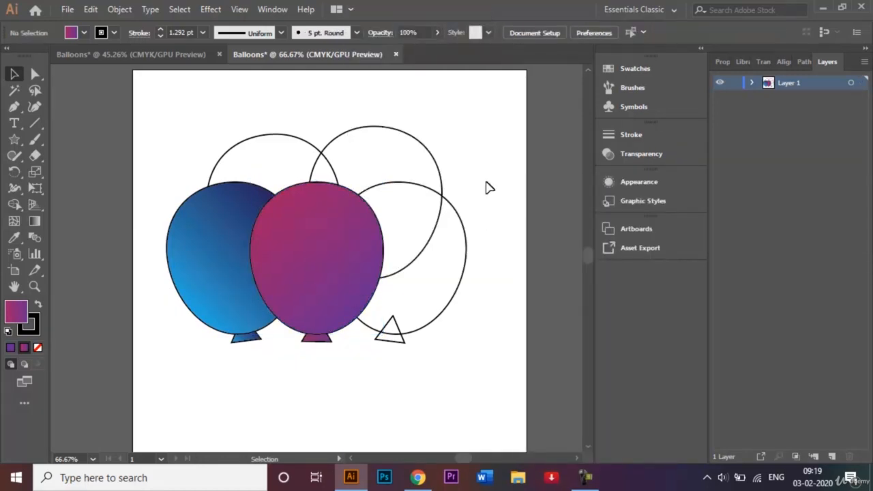
Fill the front-right balloon and its knot with a linear gradient from a yellow swatch to an orange swatch
{"action": "left_click", "coordinate": [461, 225]}
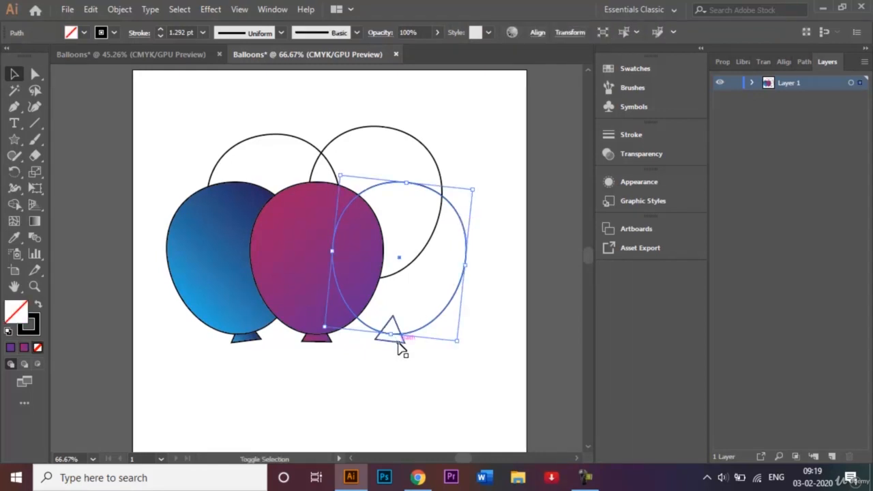
{"action": "double_click", "coordinate": [35, 221]}
{"action": "left_click", "coordinate": [283, 264]}
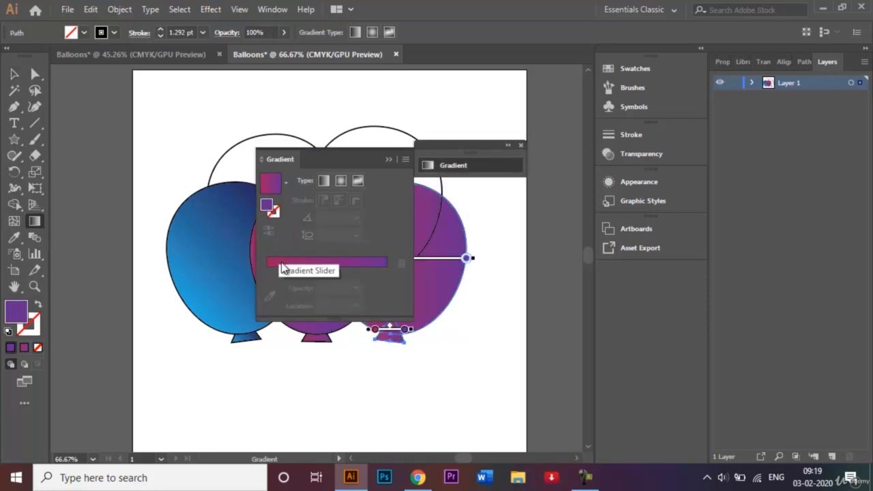
{"action": "double_click", "coordinate": [267, 270]}
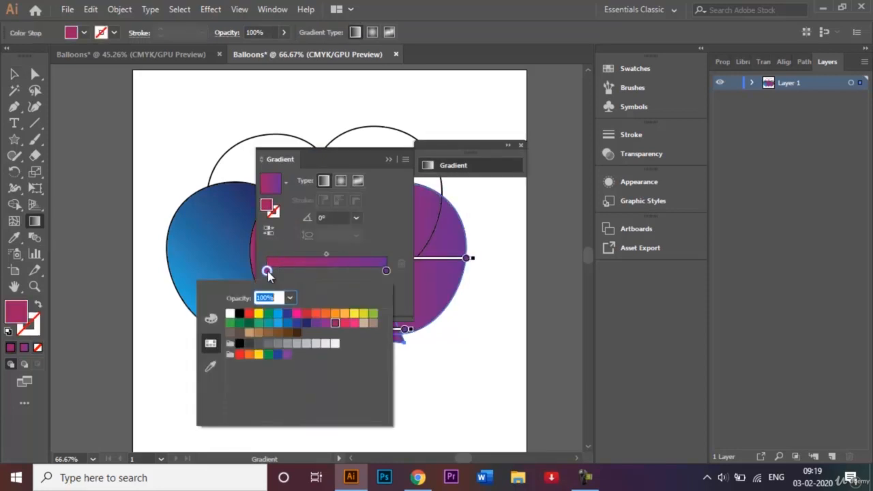
{"action": "left_click", "coordinate": [354, 313]}
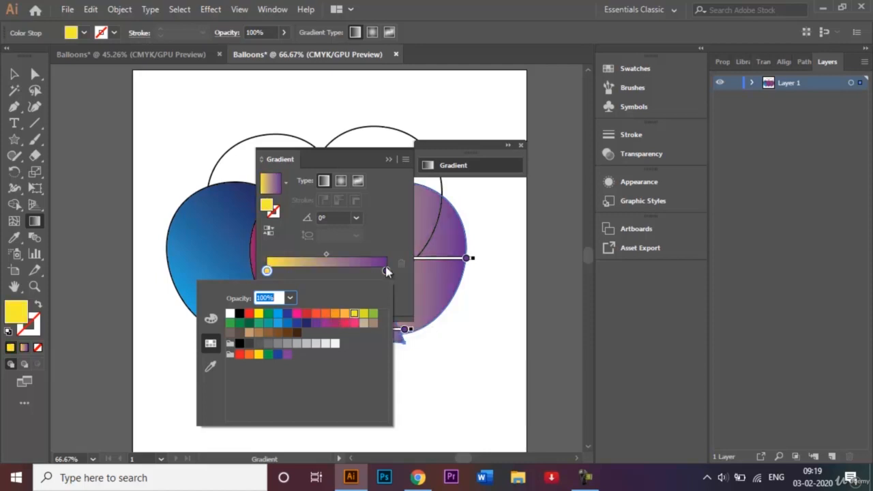
{"action": "double_click", "coordinate": [386, 270]}
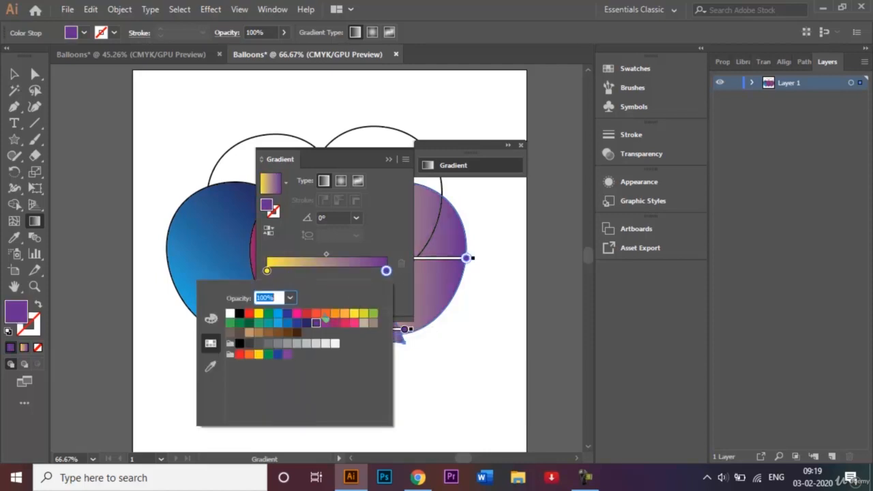
{"action": "left_click", "coordinate": [325, 313]}
Try gradient angles of 180°, -180°, 150° and -150° on the yellow-orange balloon and knot
{"action": "left_click", "coordinate": [353, 216]}
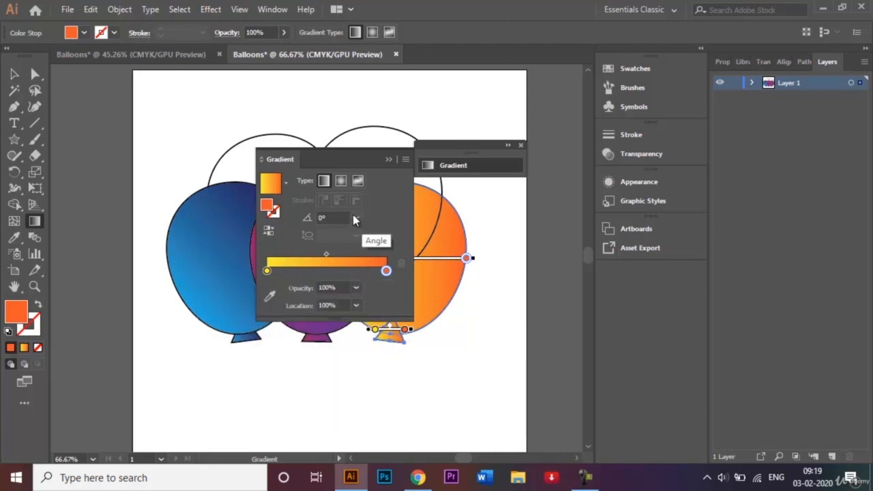
{"action": "left_click", "coordinate": [353, 216]}
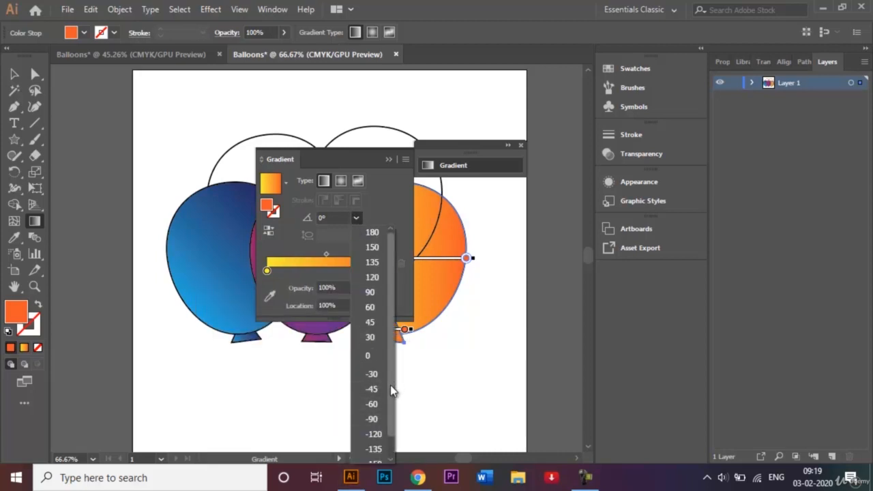
{"action": "left_click", "coordinate": [373, 232]}
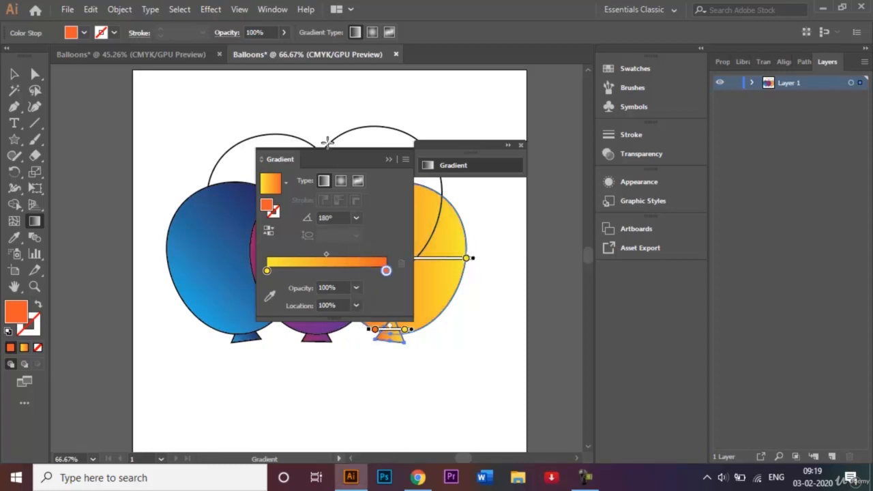
{"action": "left_click_drag", "start_coordinate": [343, 164], "coordinate": [346, 112]}
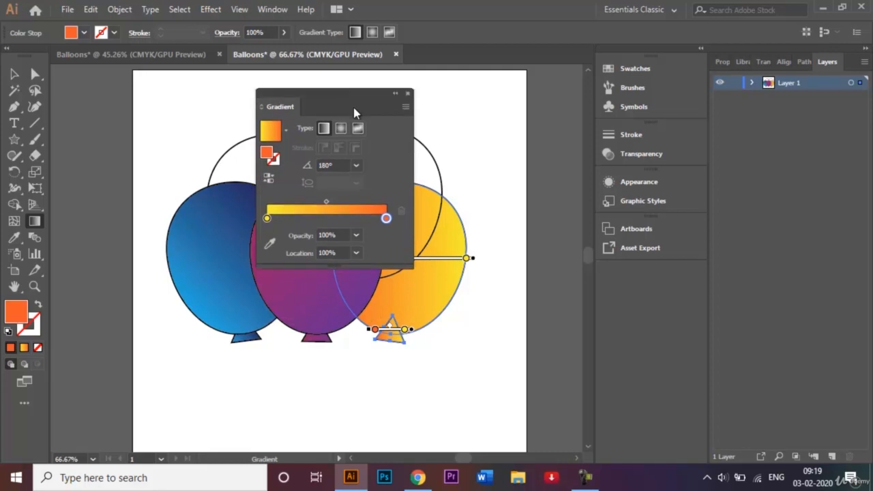
{"action": "left_click", "coordinate": [356, 169]}
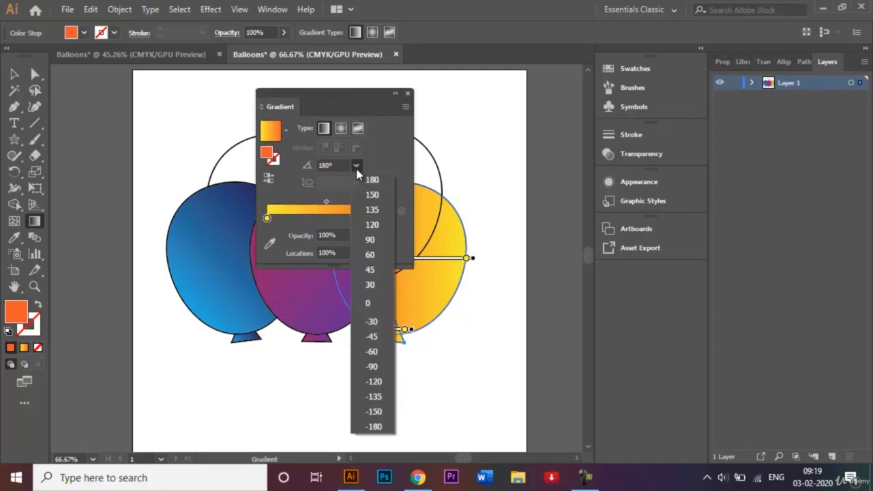
{"action": "left_click", "coordinate": [375, 426]}
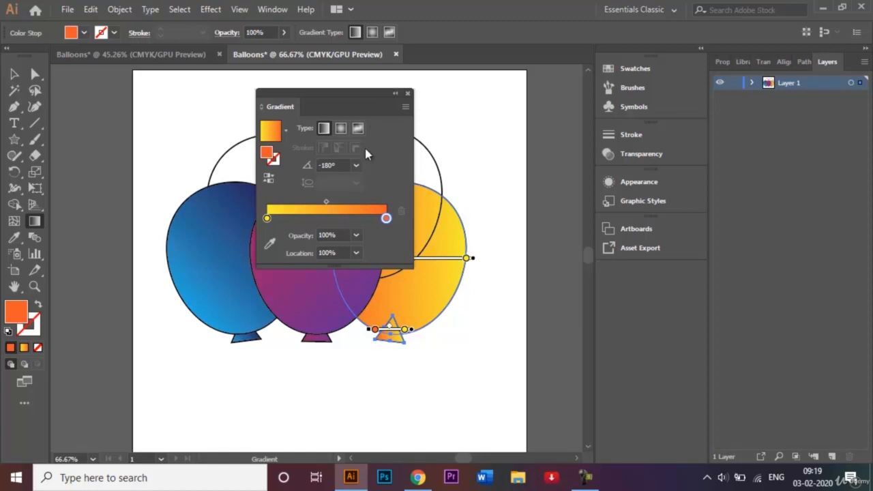
{"action": "left_click", "coordinate": [356, 166]}
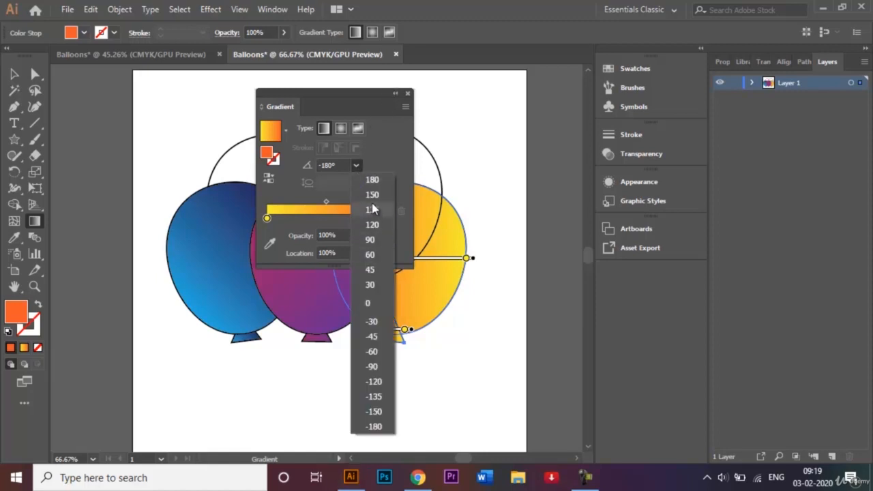
{"action": "left_click", "coordinate": [375, 194]}
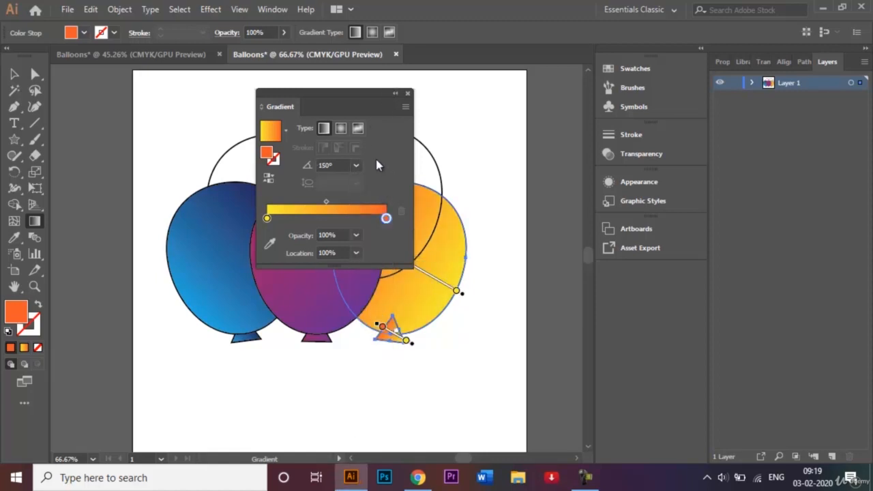
{"action": "left_click", "coordinate": [358, 165]}
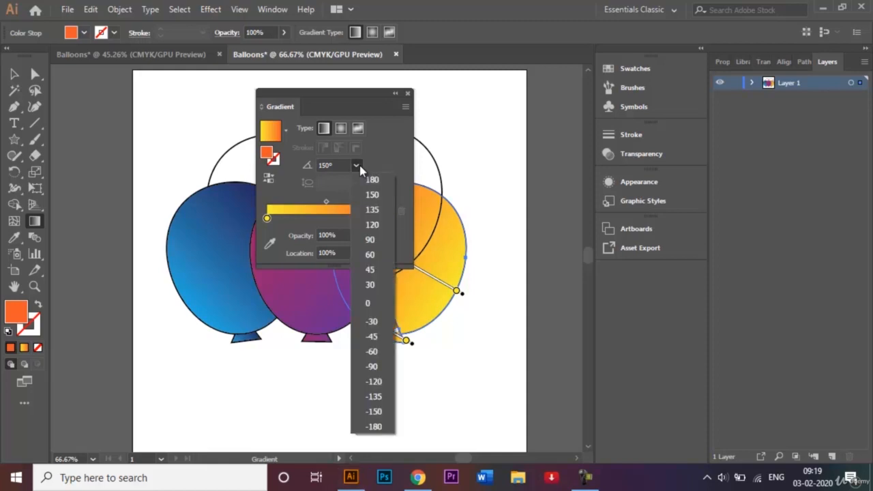
{"action": "left_click", "coordinate": [375, 412]}
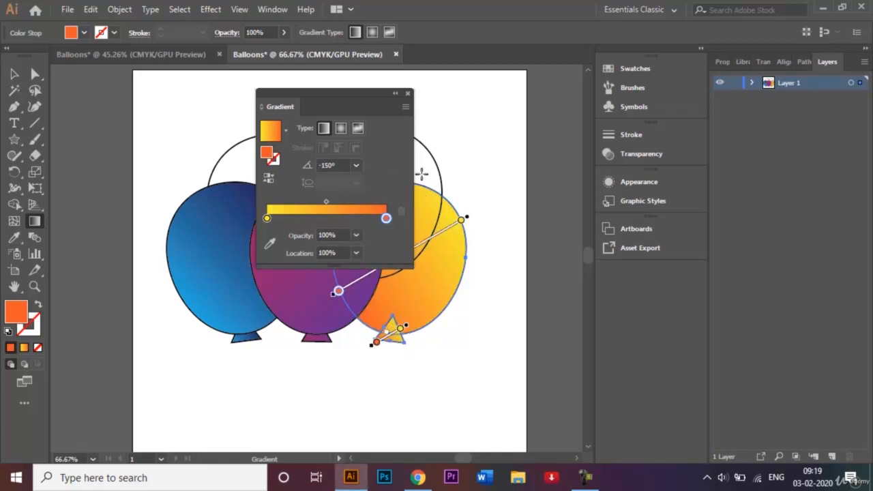
Set the gradient angle of the yellow-orange balloon and its knot to -45°
{"action": "left_click", "coordinate": [356, 166]}
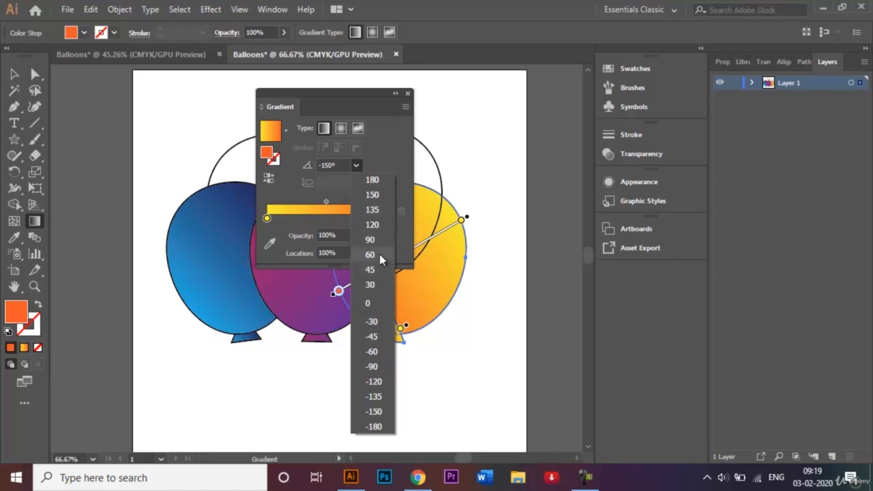
{"action": "left_click", "coordinate": [371, 336]}
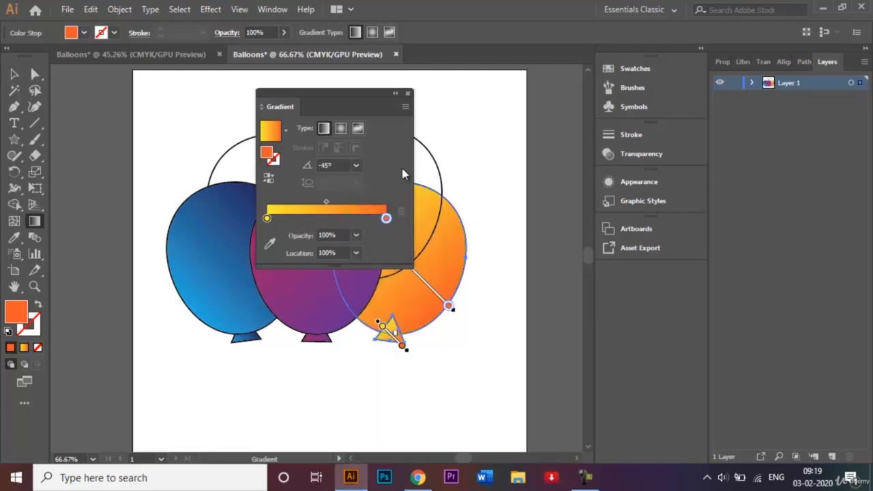
Bring the yellow-orange balloon to the front so it covers its knot and the unfilled back balloon, and deselect it
{"action": "left_click", "coordinate": [407, 94]}
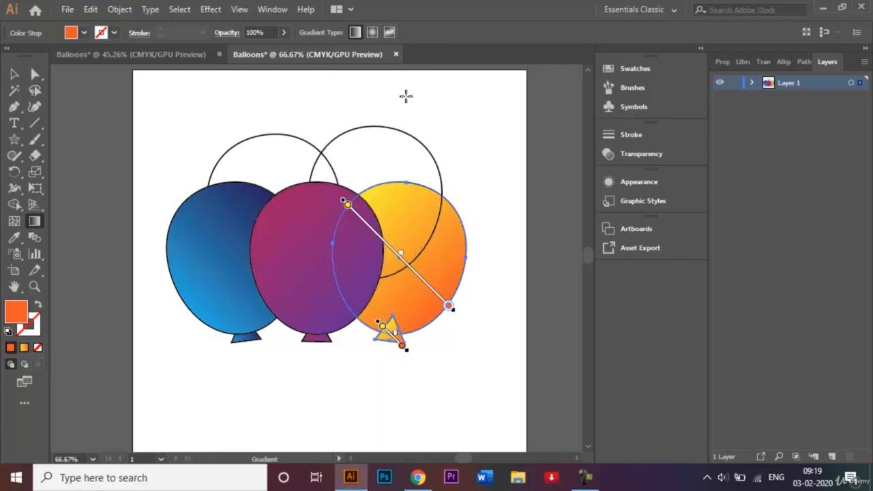
{"action": "left_click", "coordinate": [14, 74]}
{"action": "left_click", "coordinate": [164, 77]}
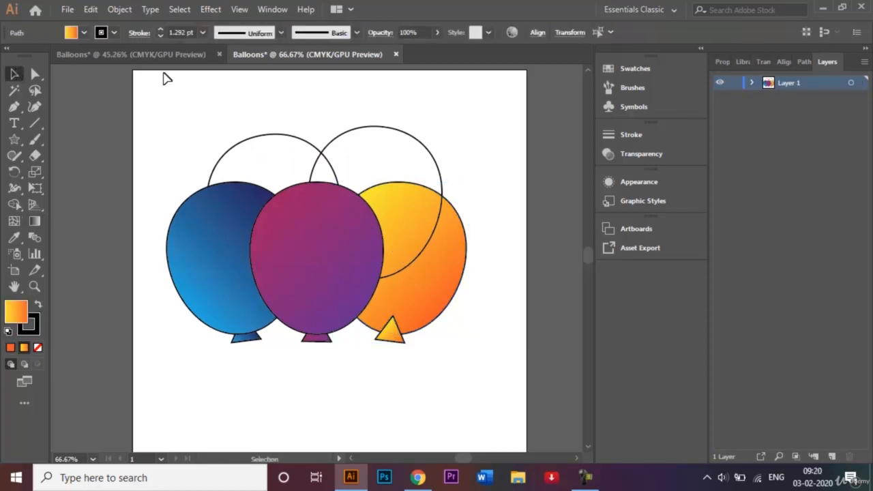
{"action": "left_click", "coordinate": [428, 262]}
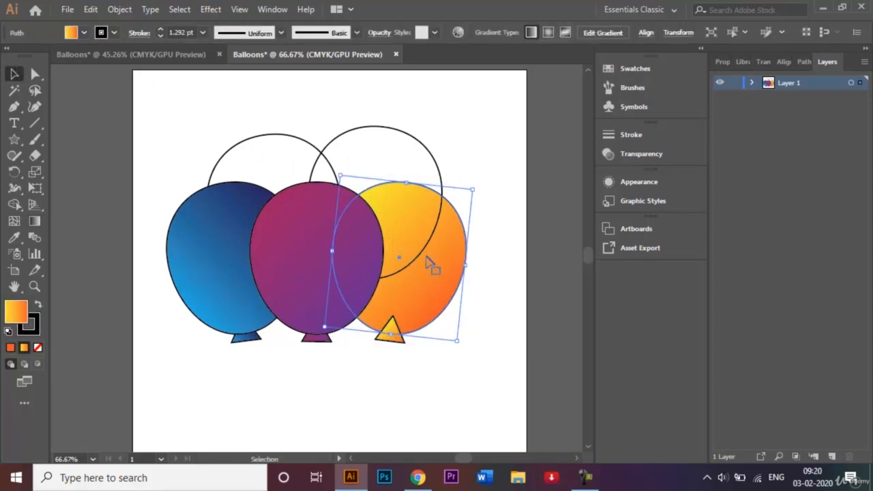
{"action": "right_click", "coordinate": [427, 262]}
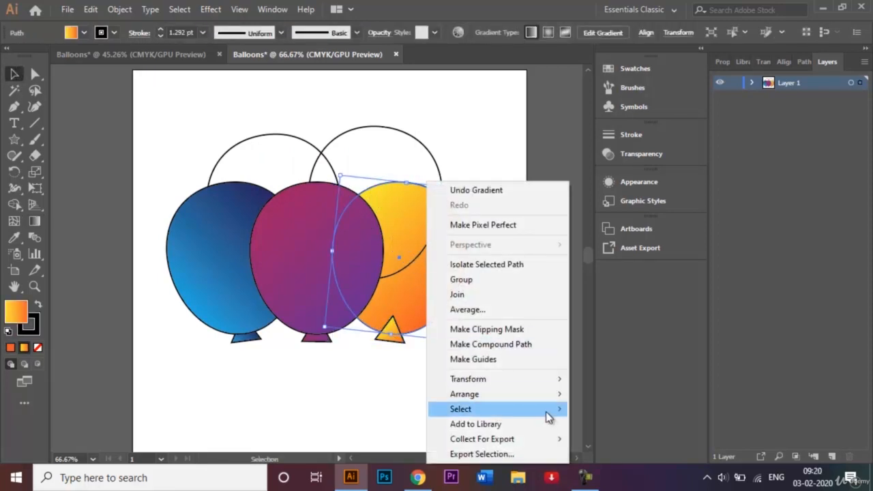
{"action": "mouse_move", "coordinate": [557, 396]}
{"action": "left_click", "coordinate": [604, 393]}
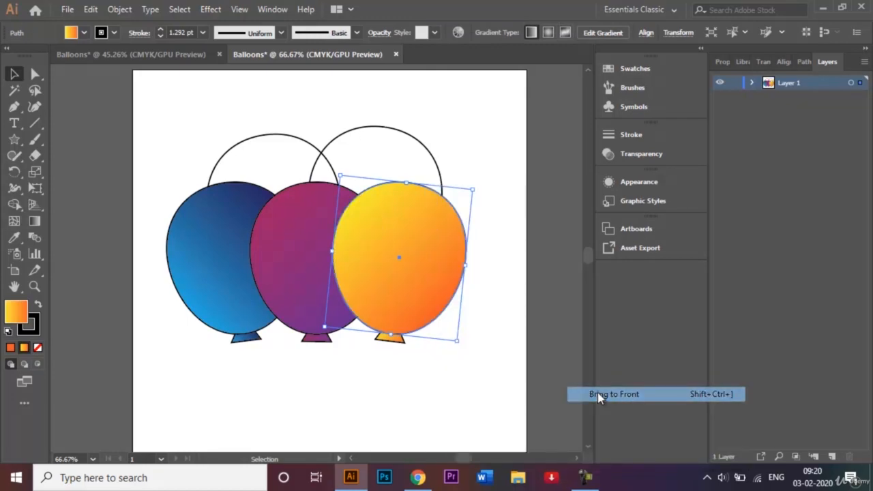
{"action": "left_click", "coordinate": [458, 360]}
Bring the magenta-purple middle balloon to the front, over the yellow-orange balloon, and deselect it
{"action": "left_click", "coordinate": [283, 295]}
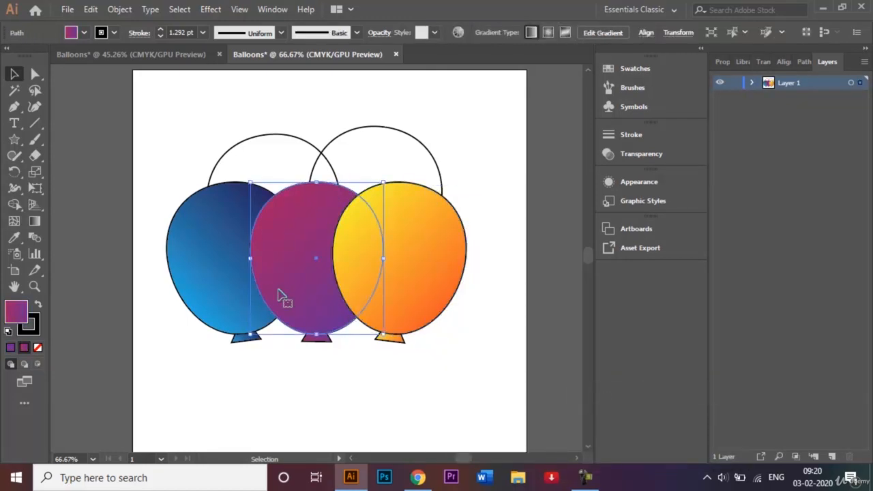
{"action": "right_click", "coordinate": [282, 294]}
{"action": "mouse_move", "coordinate": [397, 218]}
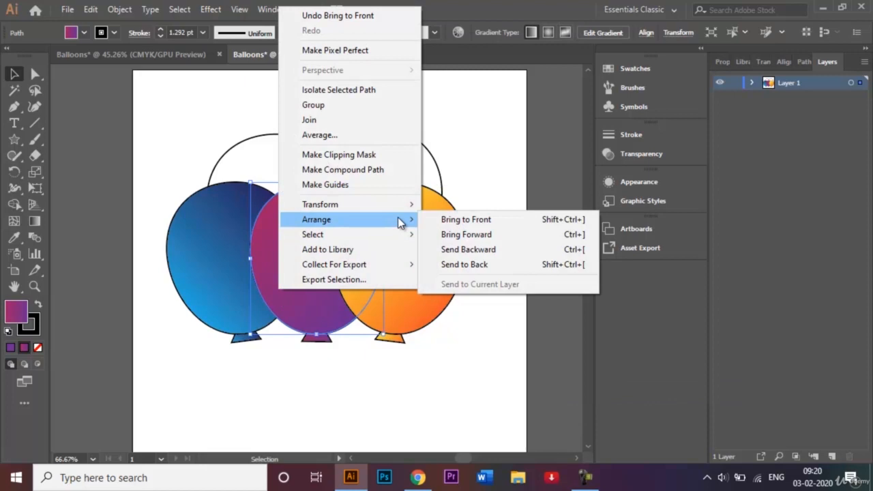
{"action": "left_click", "coordinate": [468, 217]}
{"action": "left_click", "coordinate": [478, 199]}
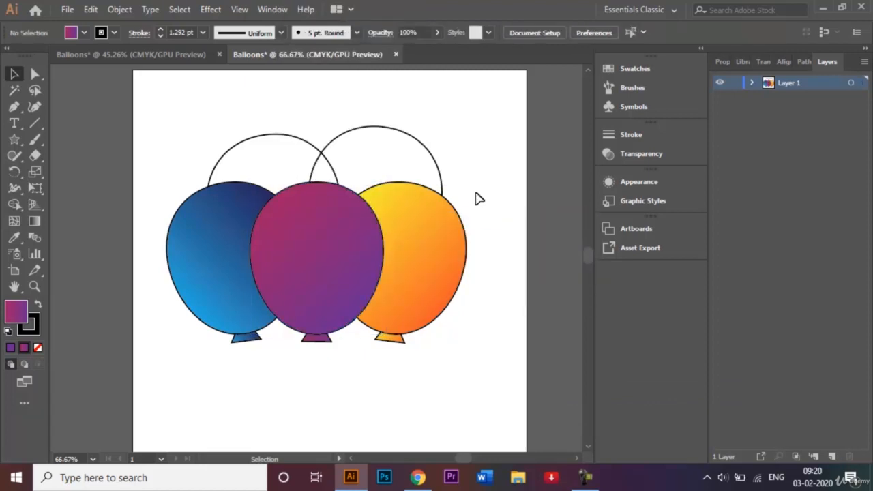
Fill the unfilled balloon behind the blue and magenta ones with the green swatch C=50 M=0 Y=100 K=0 and deselect it
{"action": "left_click", "coordinate": [261, 135]}
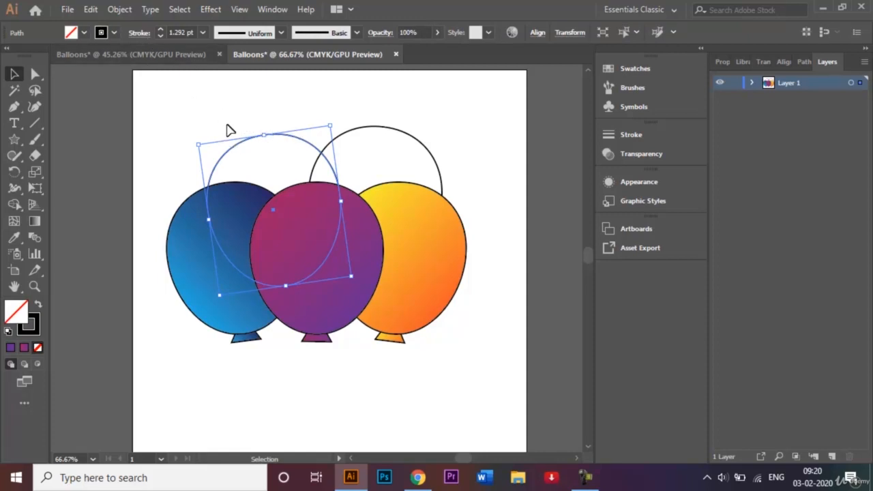
{"action": "left_click", "coordinate": [84, 33]}
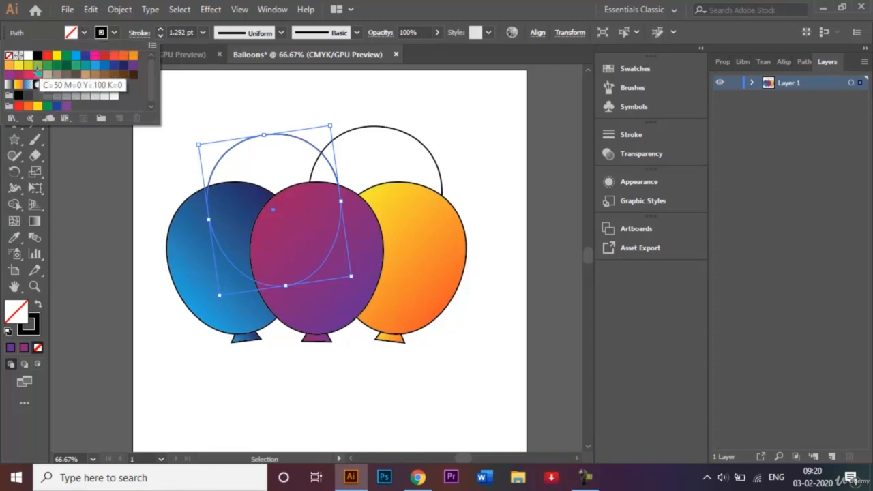
{"action": "left_click", "coordinate": [37, 72]}
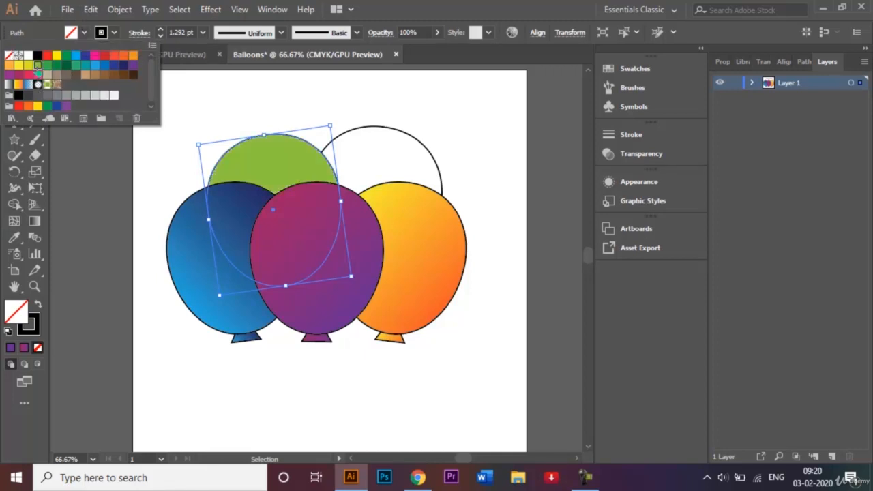
{"action": "left_click", "coordinate": [282, 111]}
{"action": "left_click", "coordinate": [401, 94]}
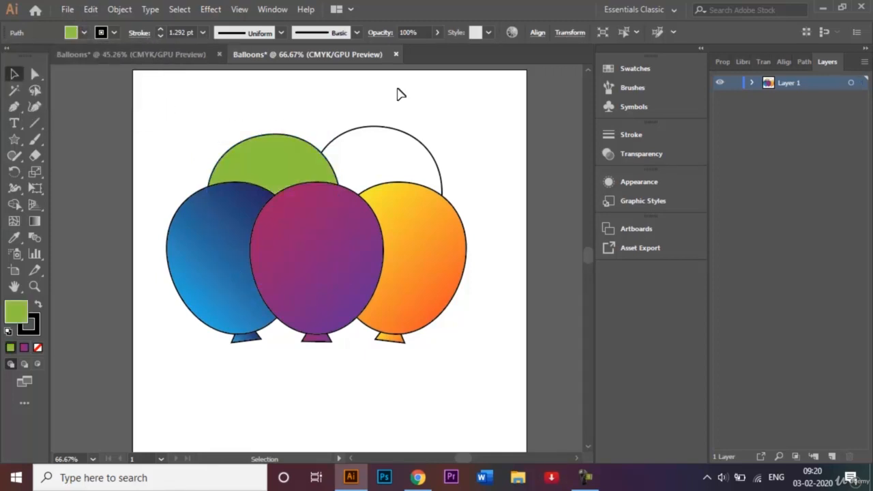
Fill the remaining unfilled back balloon, behind the yellow-orange one, with the CMYK Red swatch and deselect it
{"action": "left_click", "coordinate": [405, 140]}
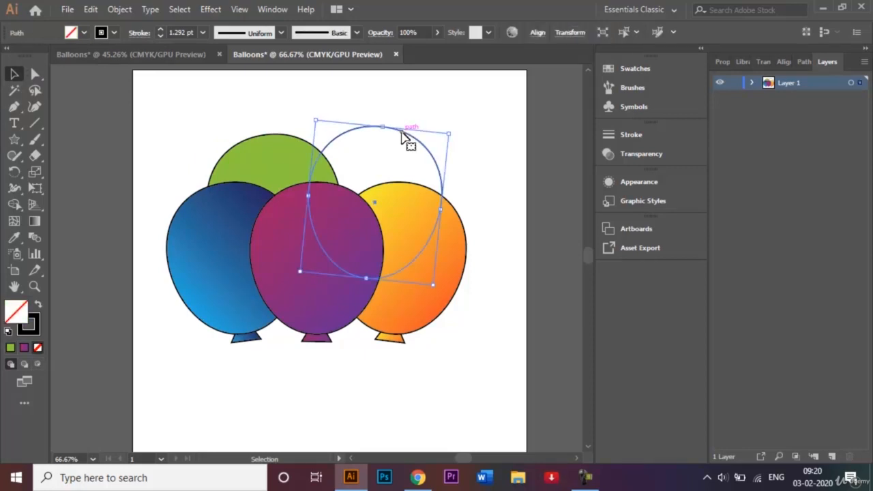
{"action": "left_click", "coordinate": [83, 32]}
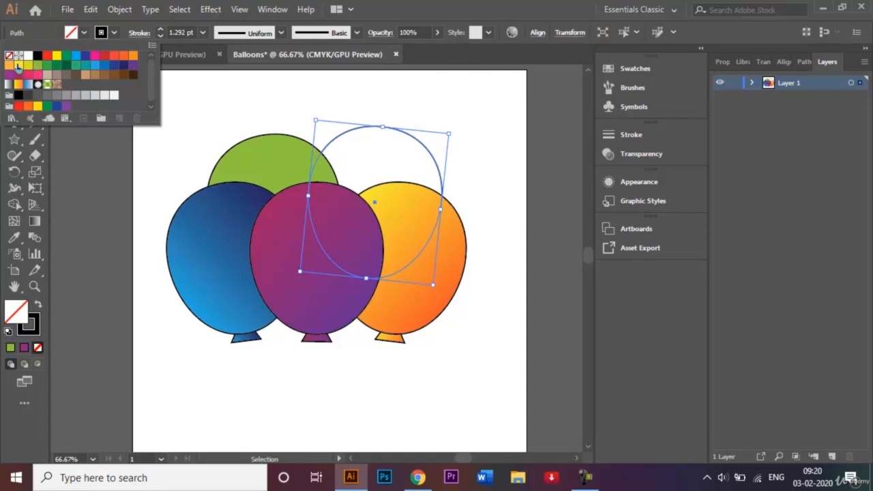
{"action": "left_click", "coordinate": [47, 56]}
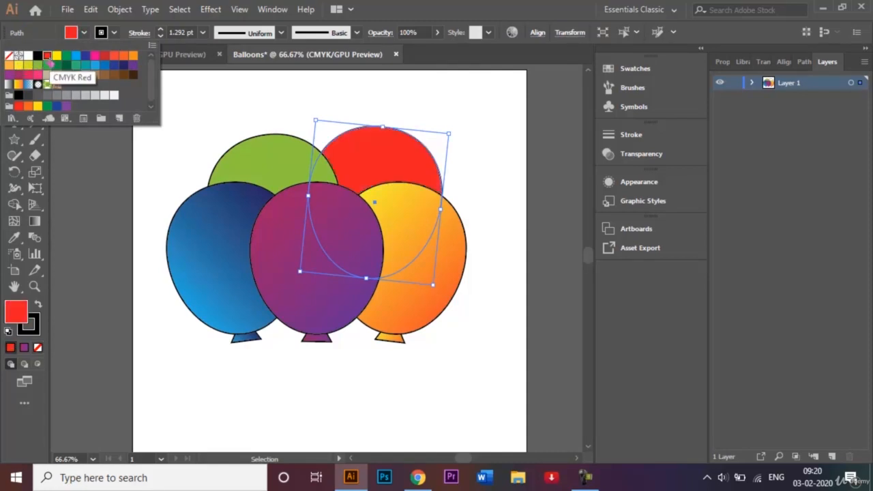
{"action": "left_click", "coordinate": [420, 111]}
{"action": "left_click", "coordinate": [420, 107]}
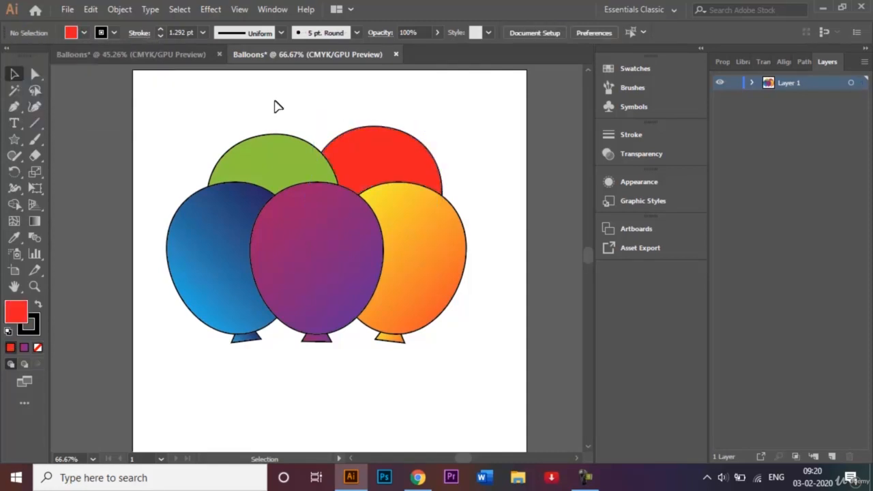
Remove the black stroke from all five balloons and their knots together and deselect them
{"action": "left_click_drag", "start_coordinate": [161, 125], "coordinate": [477, 375]}
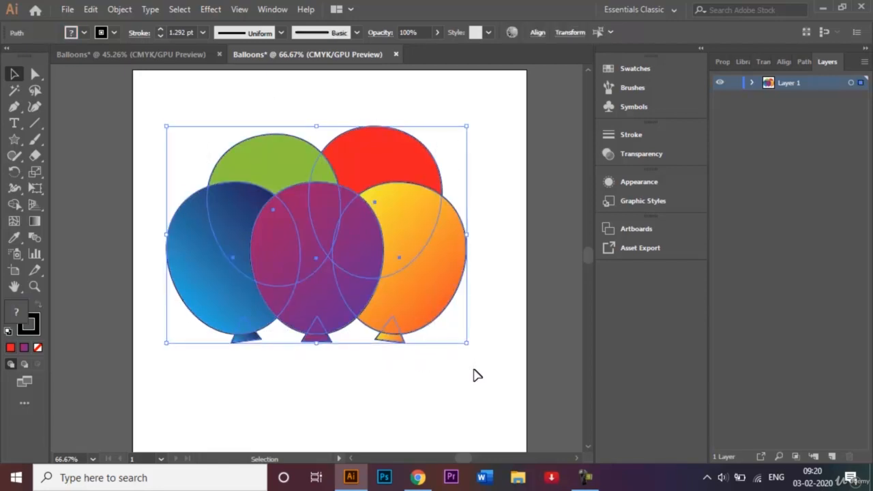
{"action": "left_click", "coordinate": [114, 33]}
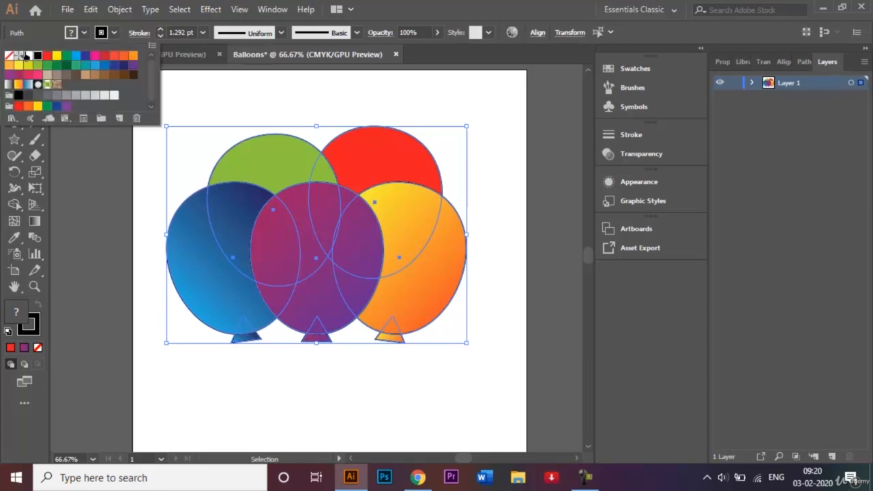
{"action": "left_click", "coordinate": [9, 59]}
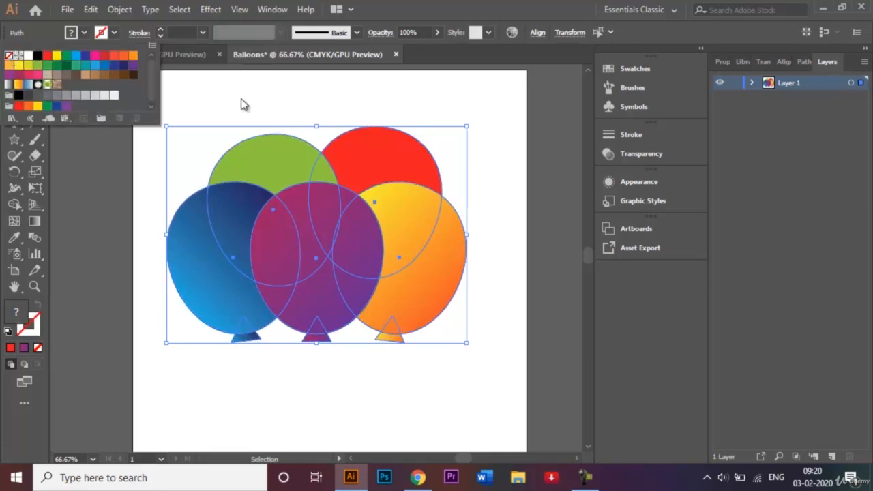
{"action": "left_click", "coordinate": [241, 103]}
{"action": "left_click", "coordinate": [308, 100]}
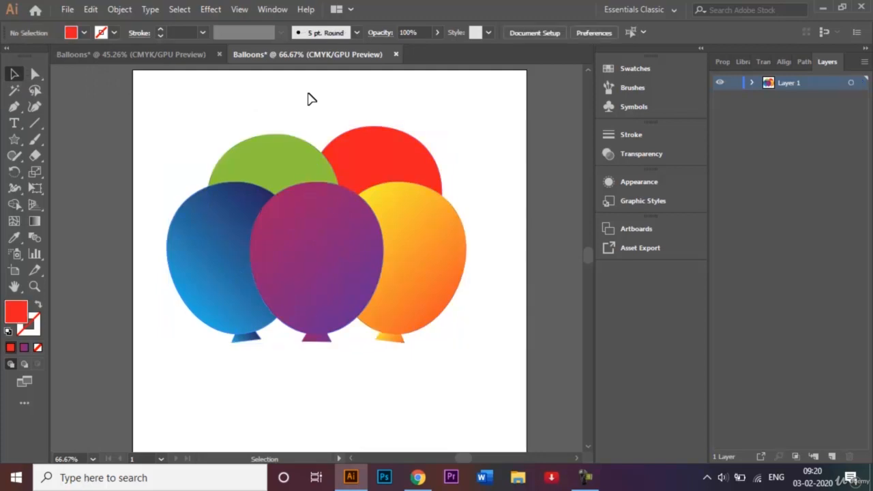
Check the strings in the reference artwork and set up the Pen tool with no fill and a black stroke
{"action": "key", "text": "ctrl+0"}
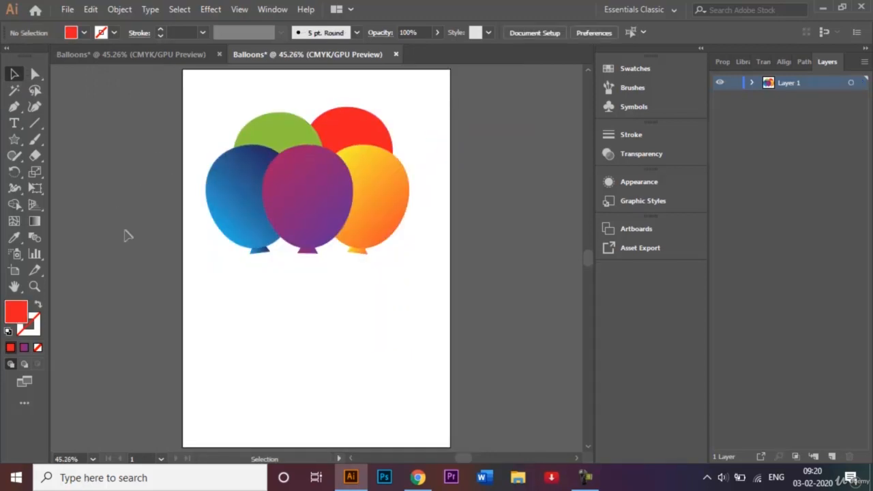
{"action": "left_click", "coordinate": [150, 54]}
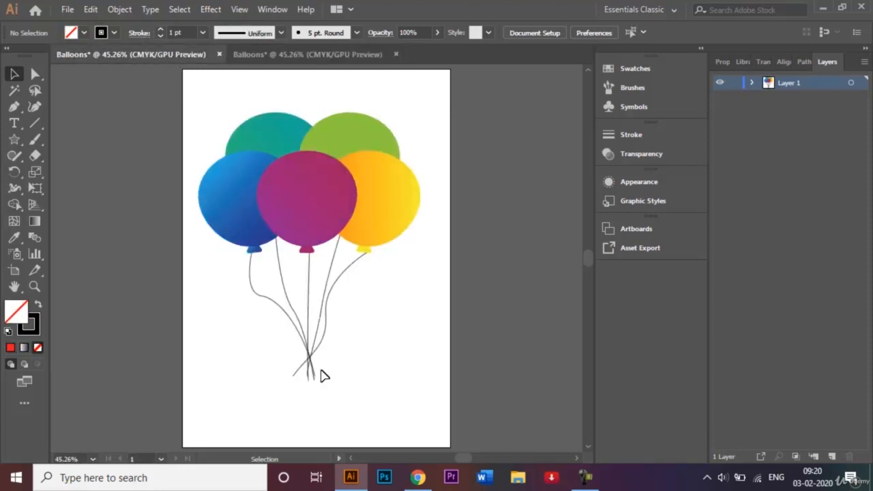
{"action": "left_click", "coordinate": [235, 53]}
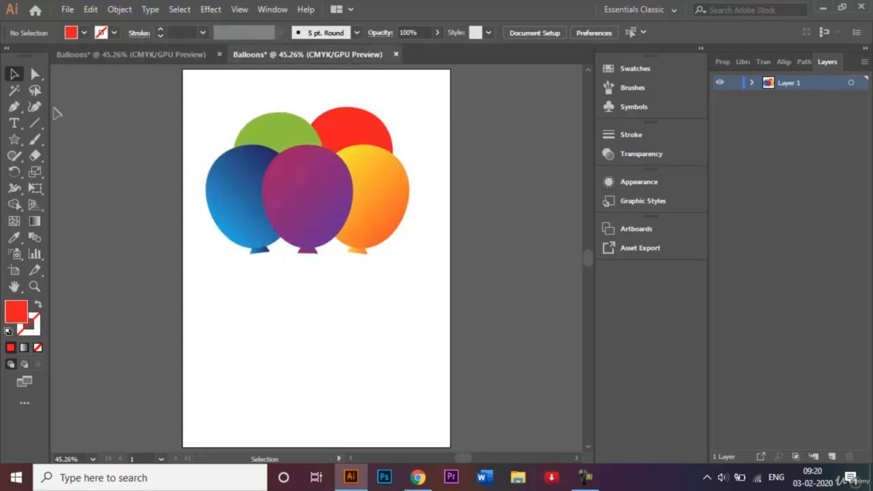
{"action": "left_click", "coordinate": [14, 106]}
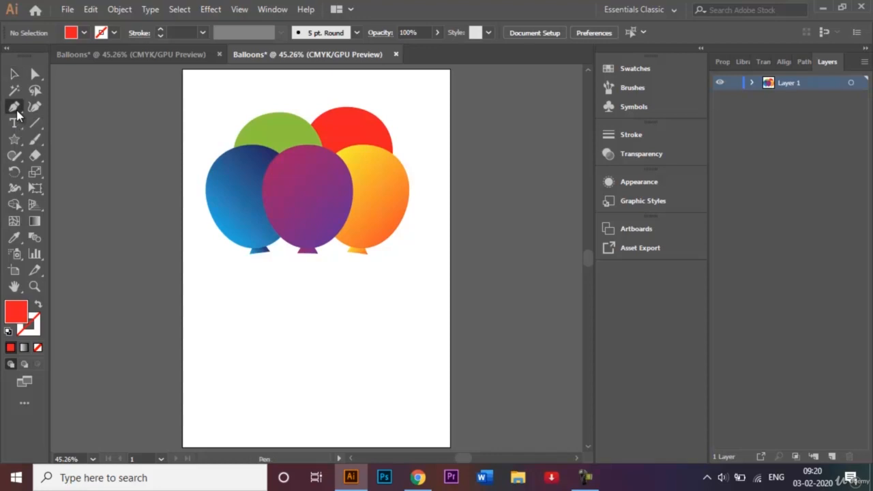
{"action": "left_click", "coordinate": [38, 348]}
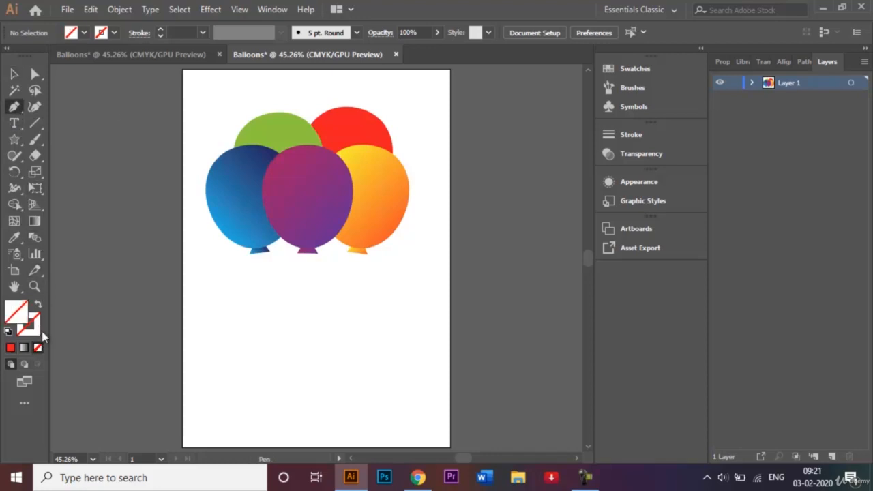
{"action": "left_click", "coordinate": [114, 33]}
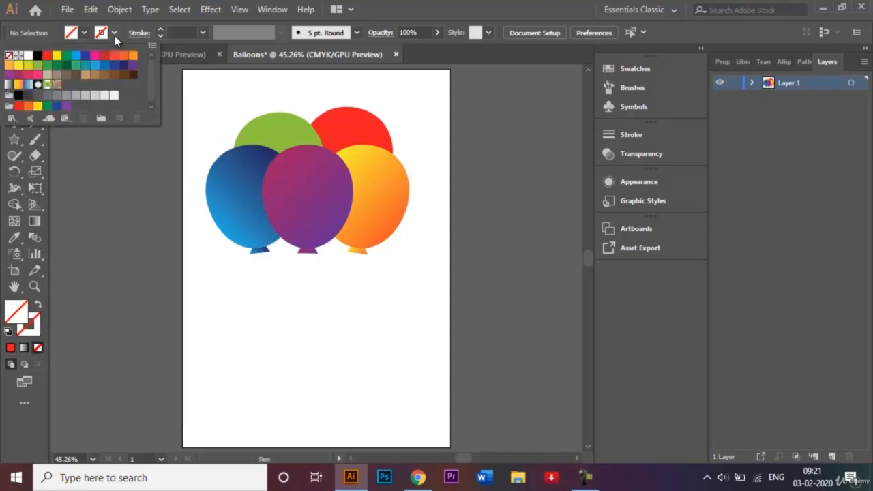
{"action": "left_click", "coordinate": [38, 56]}
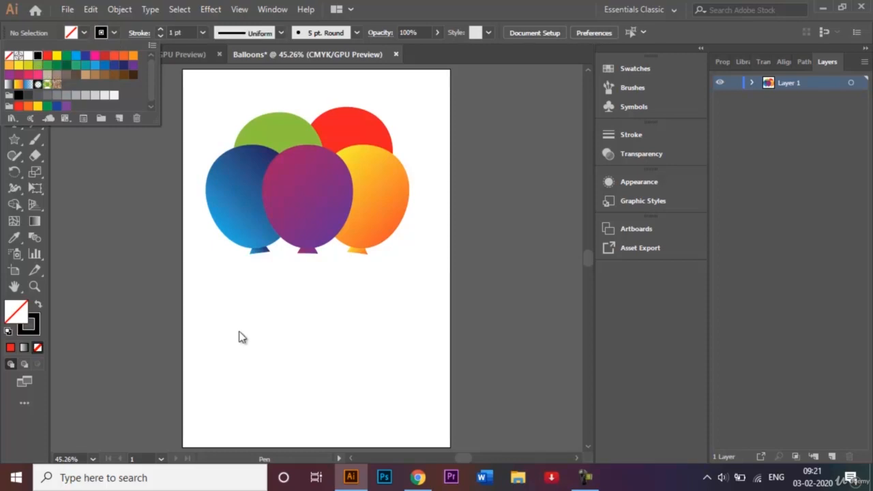
{"action": "key", "text": "p"}
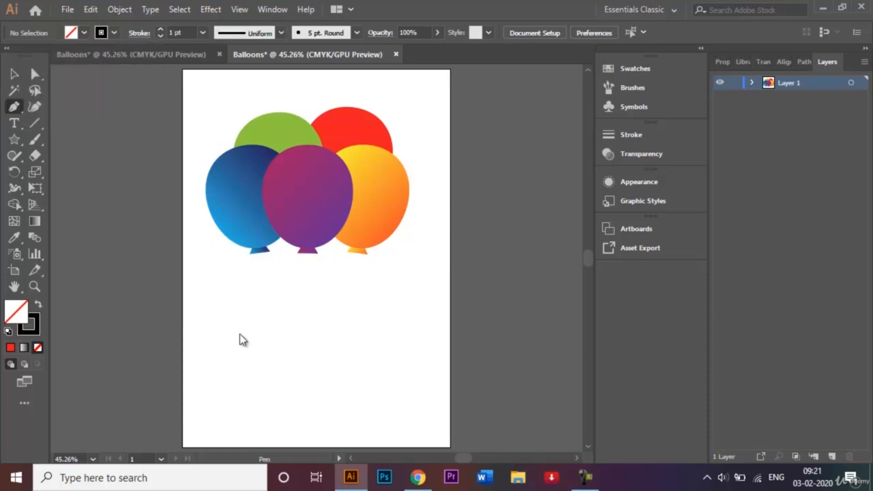
Draw an open, wavy S-shaped string from the magenta balloon's knot down to about X 94 mm, Y 274 mm and end the path
{"action": "left_click", "coordinate": [310, 252]}
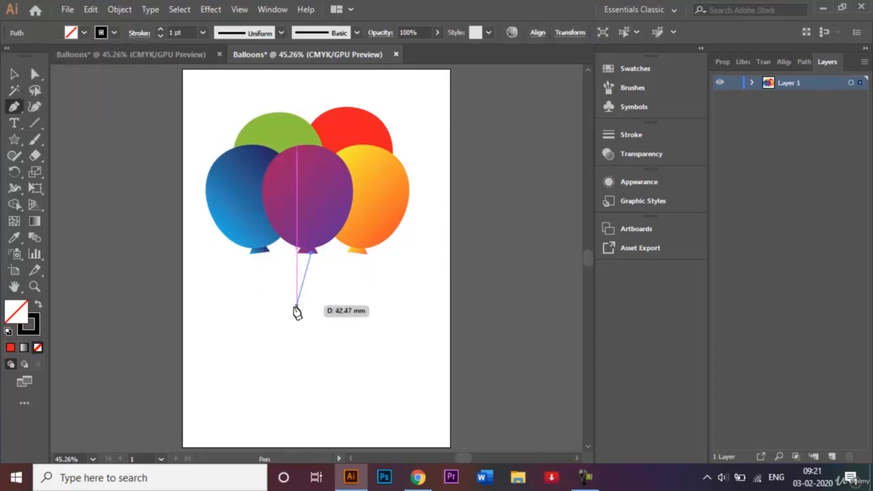
{"action": "left_click_drag", "start_coordinate": [296, 310], "coordinate": [317, 388]}
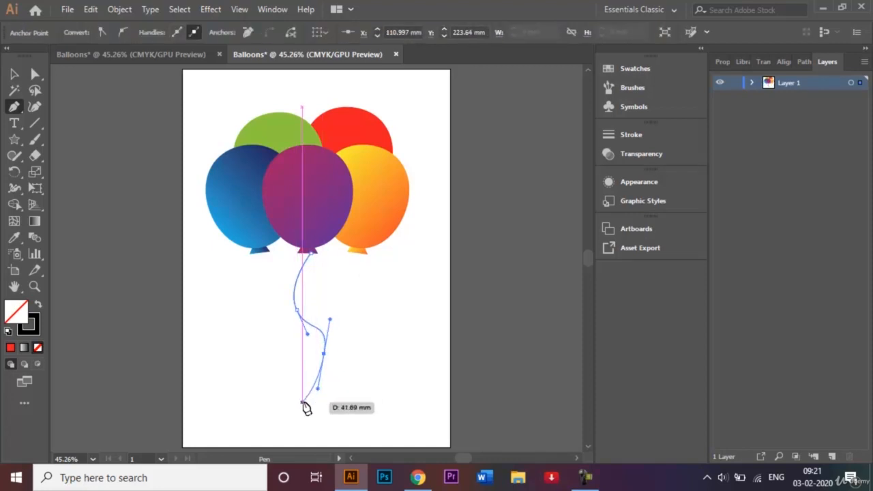
{"action": "left_click", "coordinate": [302, 417]}
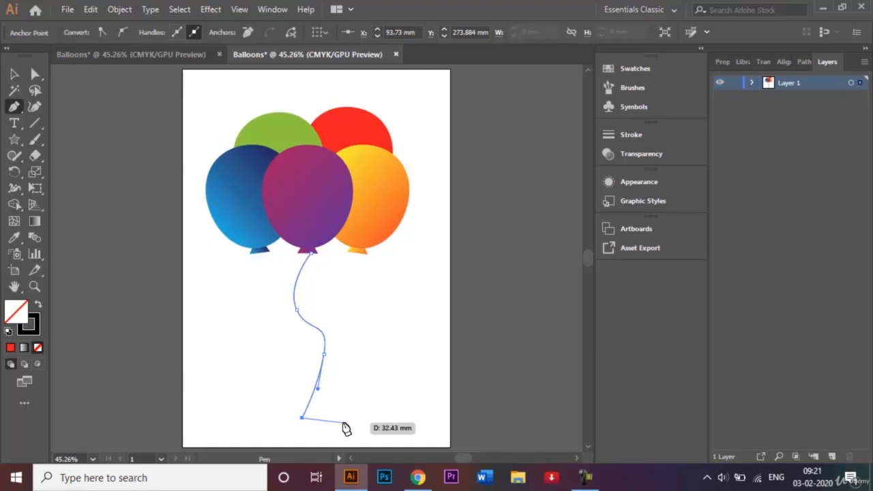
{"action": "key", "text": "Escape"}
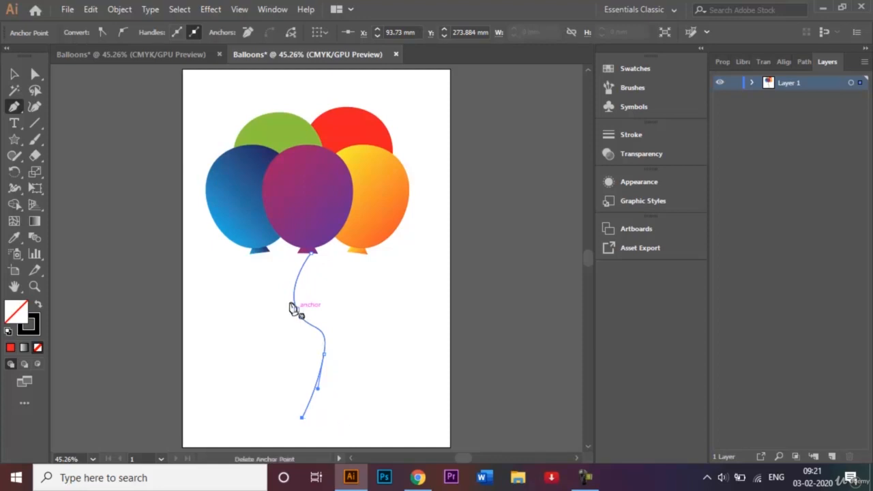
Draw an open, curved string from the blue balloon's knot, crossing the magenta balloon's string, down to about X 106 mm, Y 274 mm and end the path
{"action": "left_click", "coordinate": [253, 252]}
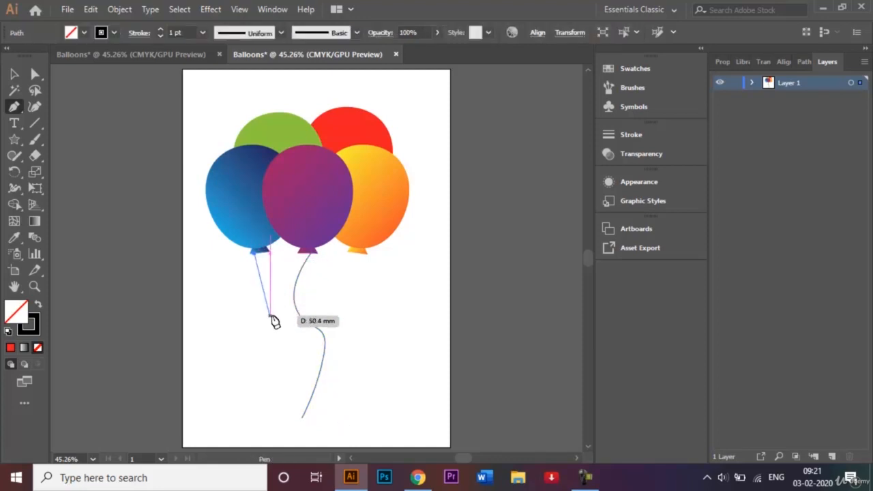
{"action": "left_click_drag", "start_coordinate": [271, 326], "coordinate": [293, 347]}
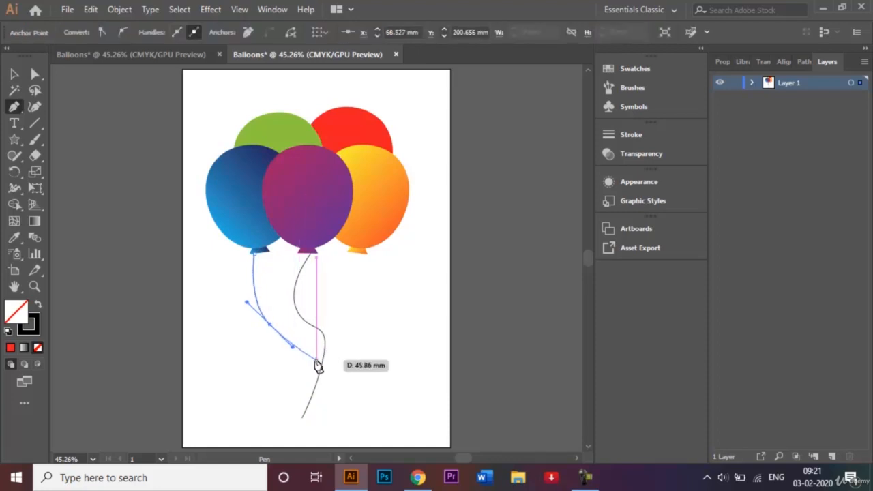
{"action": "left_click_drag", "start_coordinate": [318, 416], "coordinate": [314, 433]}
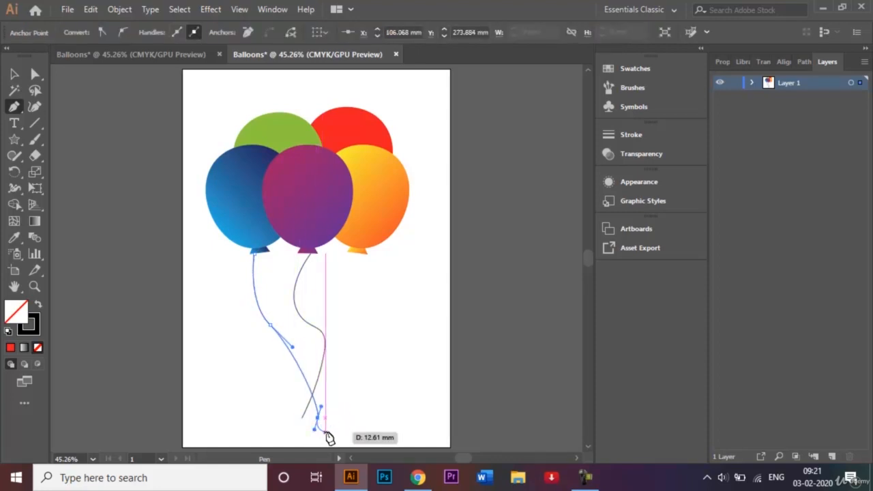
{"action": "left_click", "coordinate": [329, 437], "text": "ctrl"}
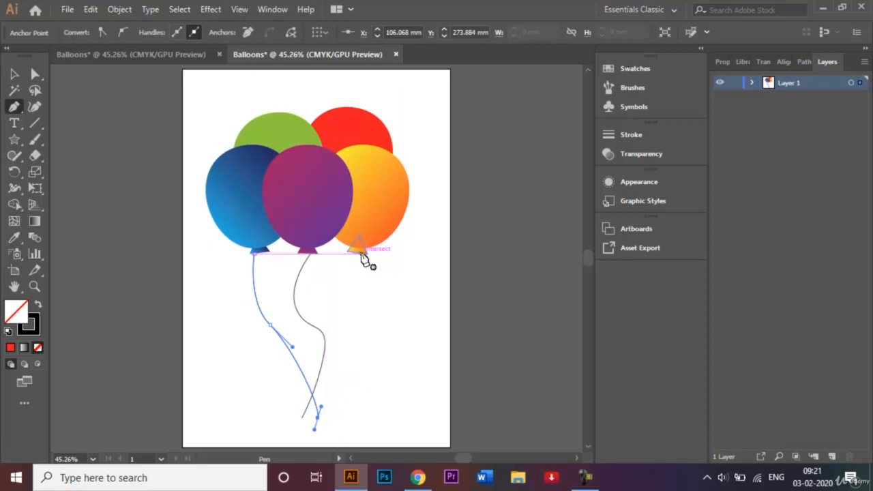
Draw a curved string from the yellow-orange balloon's knot through the crossing of the other two strings, ending at about X 87 mm, Y 270 mm
{"action": "left_click", "coordinate": [362, 254]}
{"action": "left_click_drag", "start_coordinate": [367, 335], "coordinate": [355, 358]}
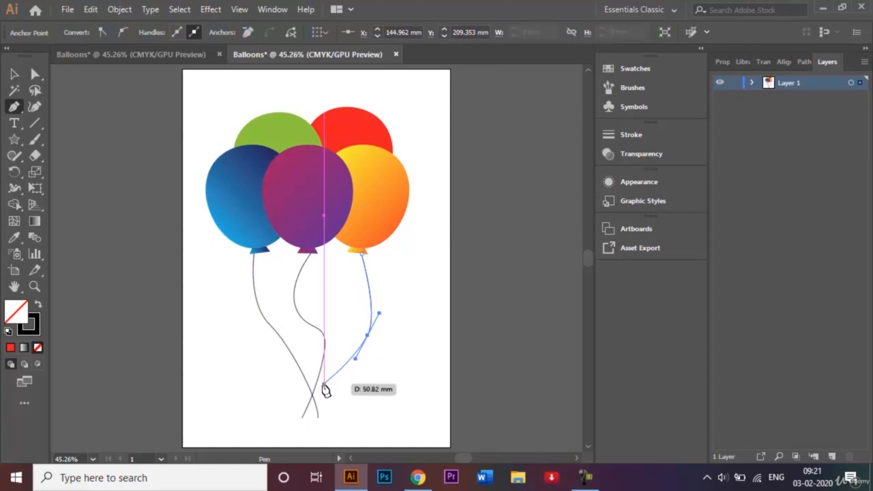
{"action": "left_click_drag", "start_coordinate": [319, 390], "coordinate": [310, 404]}
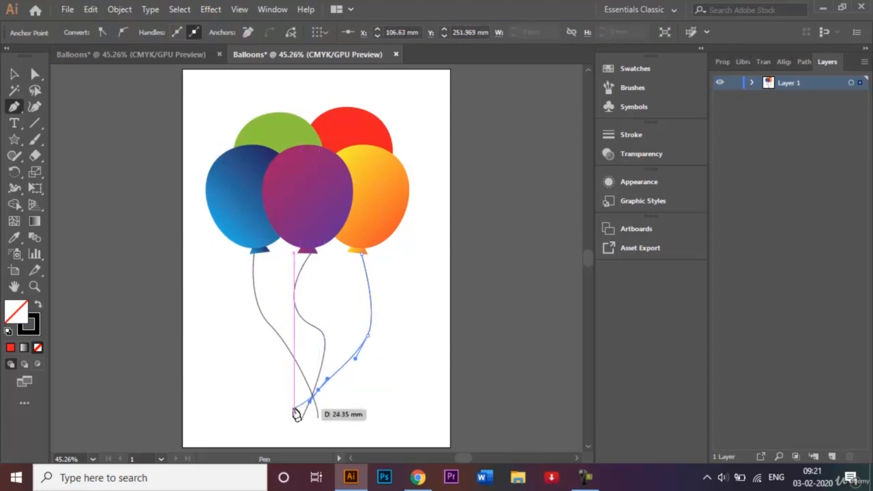
{"action": "left_click", "coordinate": [293, 413]}
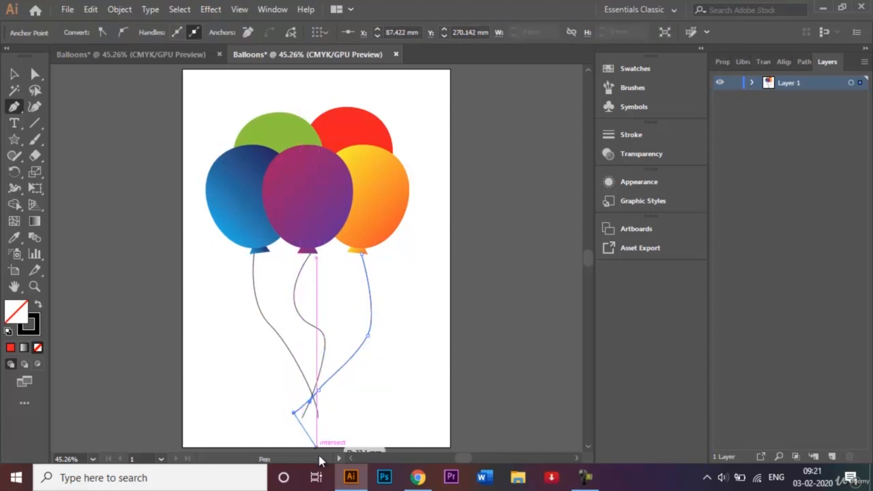
Draw the green balloon's wavy string from between the blue and magenta balloons through the common crossing to about X 102 mm, Y 280 mm
{"action": "left_click", "coordinate": [278, 240]}
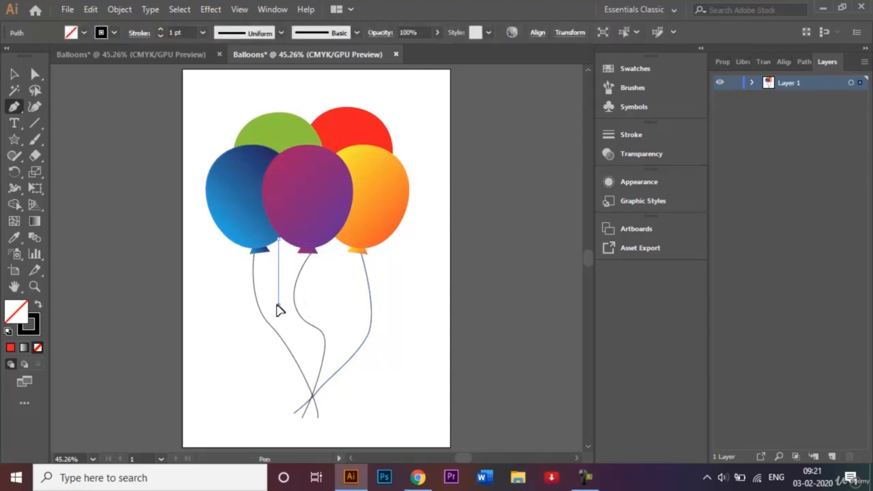
{"action": "left_click_drag", "start_coordinate": [294, 329], "coordinate": [324, 437]}
{"action": "left_click", "coordinate": [312, 427]}
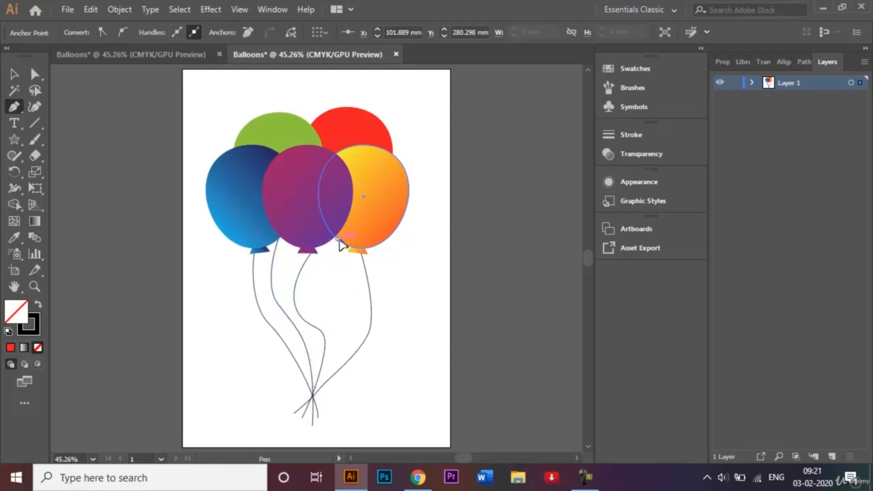
Draw the red balloon's wavy string from between the magenta and yellow-orange balloons through the crossing to about X 87 mm, Y 280 mm and deselect it
{"action": "left_click_drag", "start_coordinate": [337, 238], "coordinate": [338, 289]}
{"action": "left_click_drag", "start_coordinate": [337, 288], "coordinate": [345, 311]}
{"action": "left_click_drag", "start_coordinate": [338, 343], "coordinate": [333, 361]}
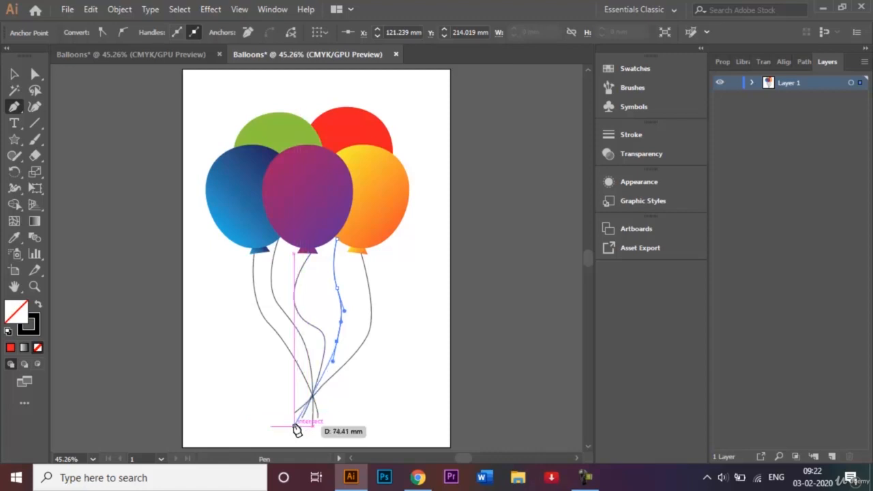
{"action": "left_click", "coordinate": [295, 426]}
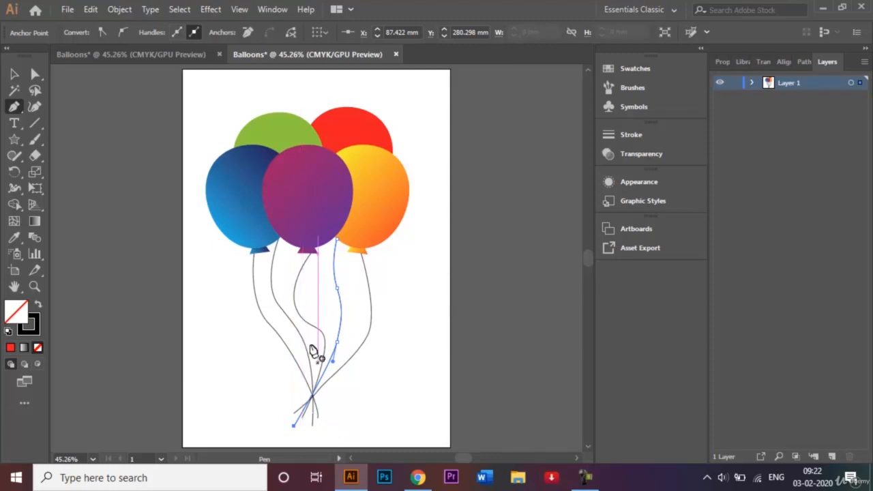
{"action": "left_click", "coordinate": [15, 75]}
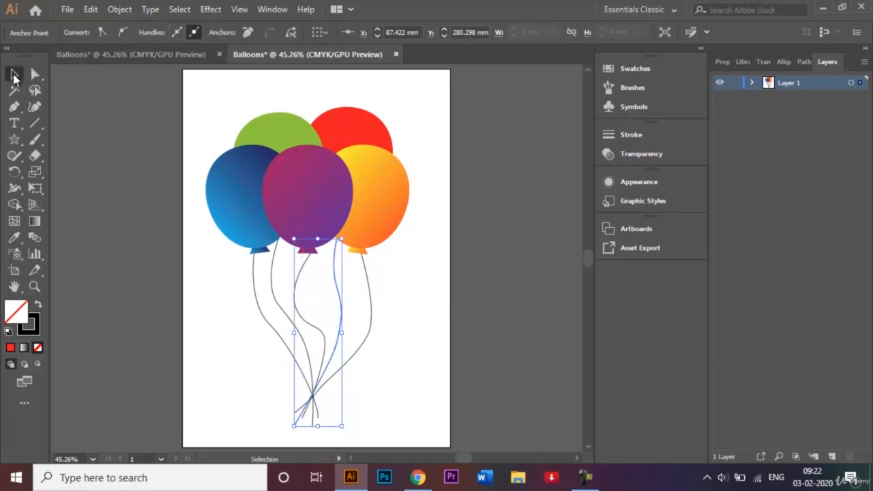
{"action": "left_click", "coordinate": [98, 219]}
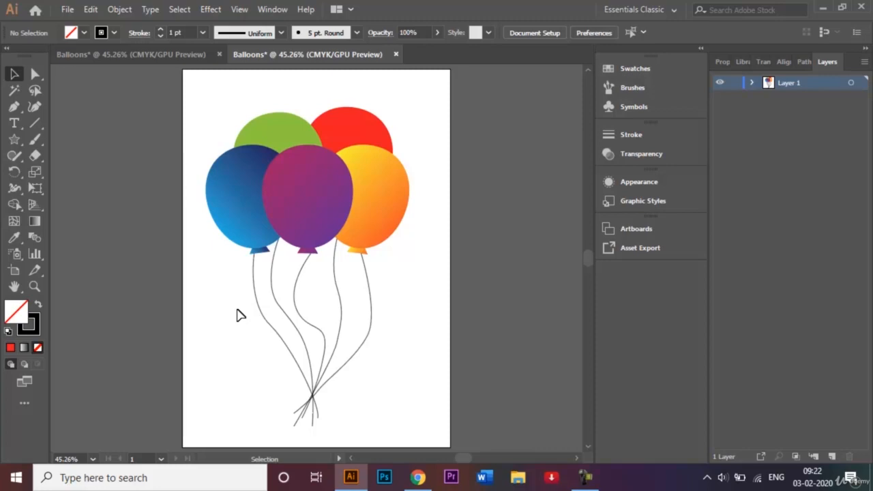
Save the artwork as Balloons.ai in the Photos used folder, in Adobe Illustrator format with the Illustrator CC version and the existing options
{"action": "left_click", "coordinate": [67, 10]}
{"action": "left_click", "coordinate": [122, 136]}
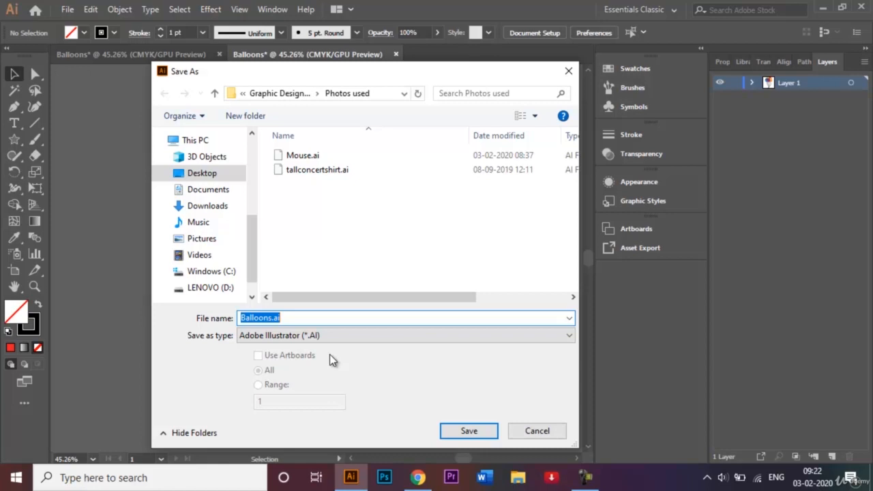
{"action": "left_click", "coordinate": [470, 433]}
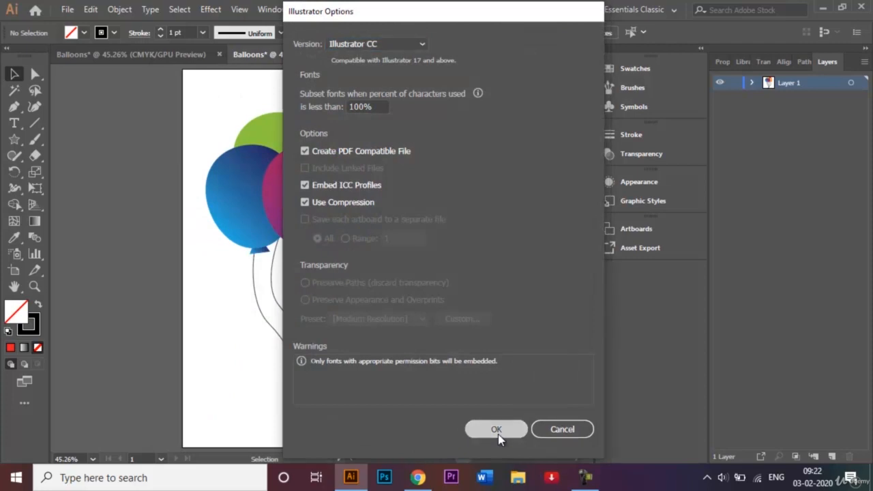
{"action": "left_click", "coordinate": [497, 431]}
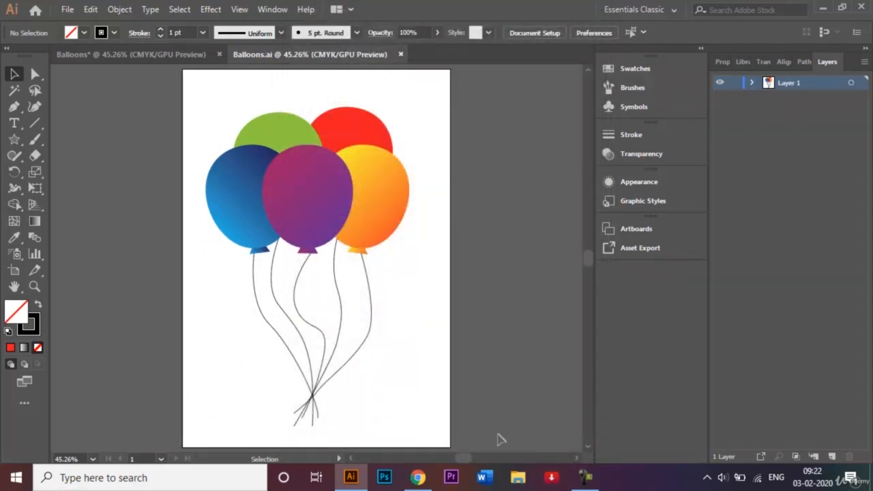